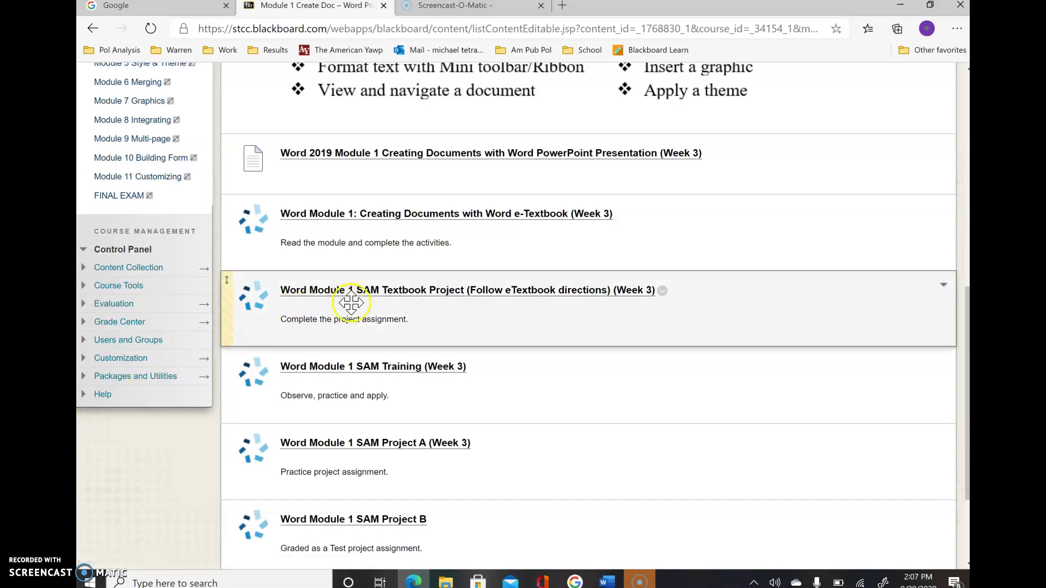
- Always allow pop-ups from the course site after the SAM Textbook Project launch is blocked
click(391, 303)
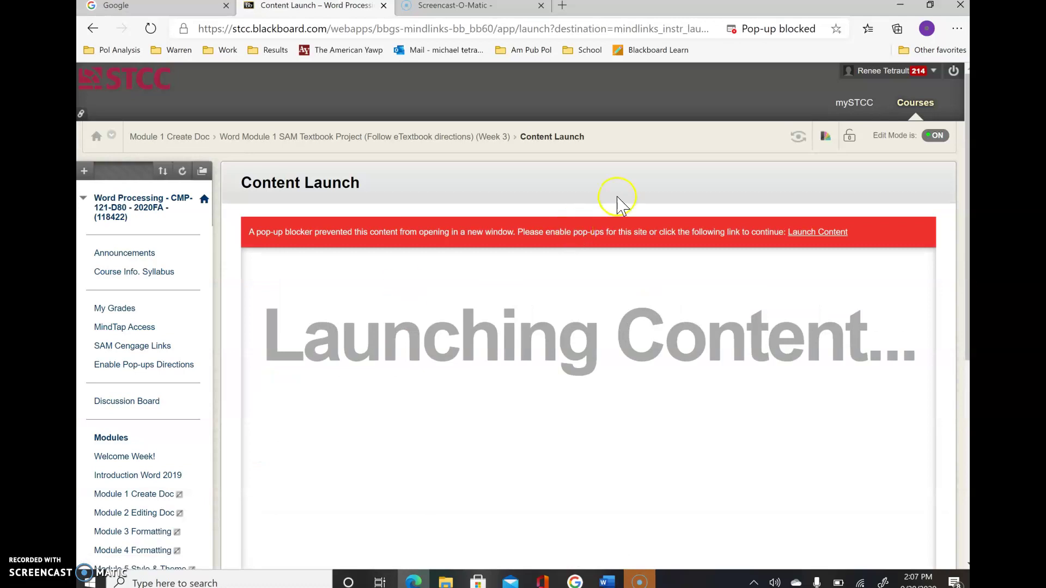
click(813, 30)
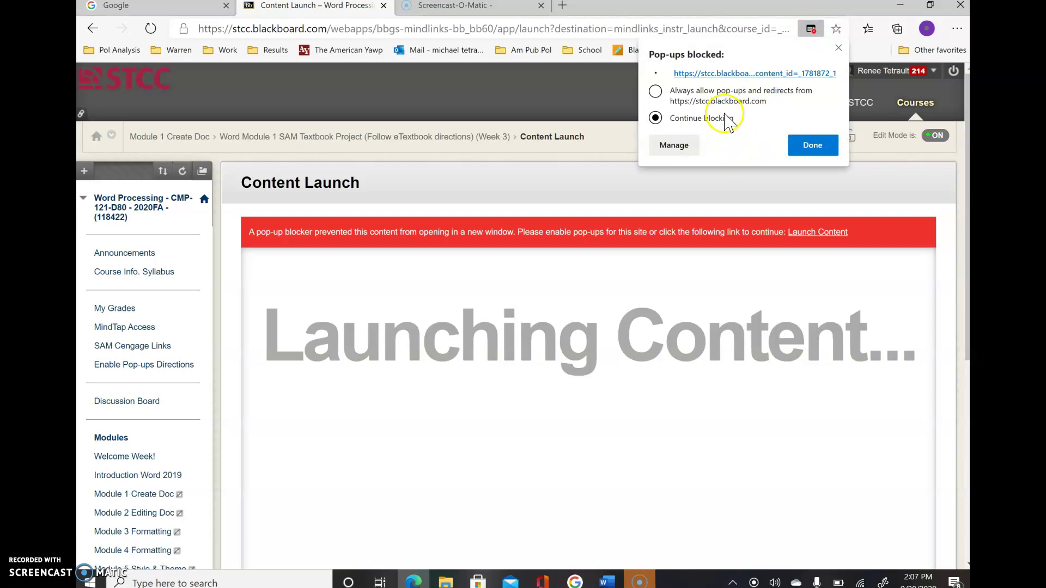
click(746, 93)
click(813, 146)
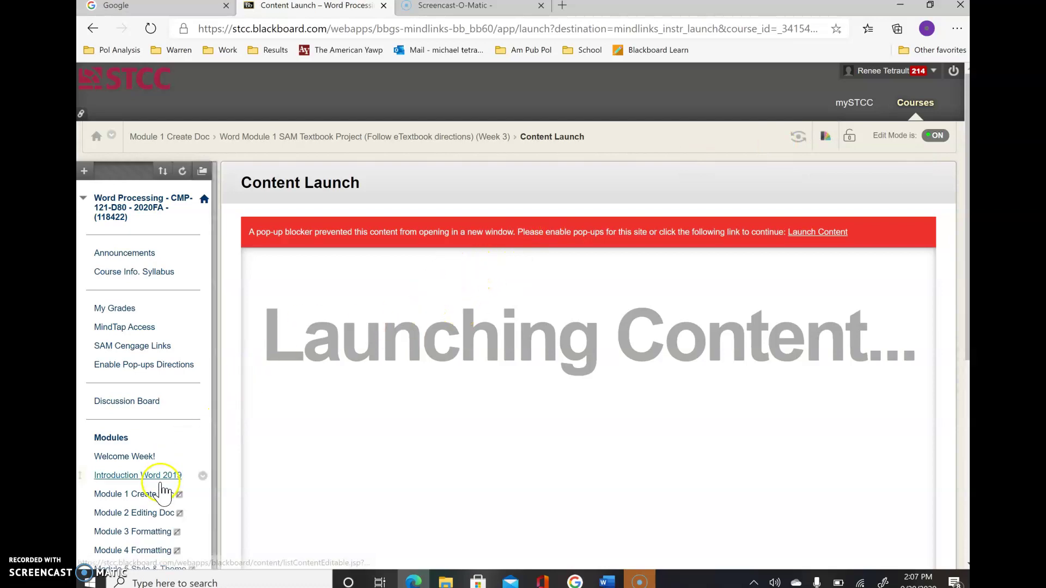
- Return to Module 1 Create Doc and relaunch the SAM Textbook Project
click(146, 495)
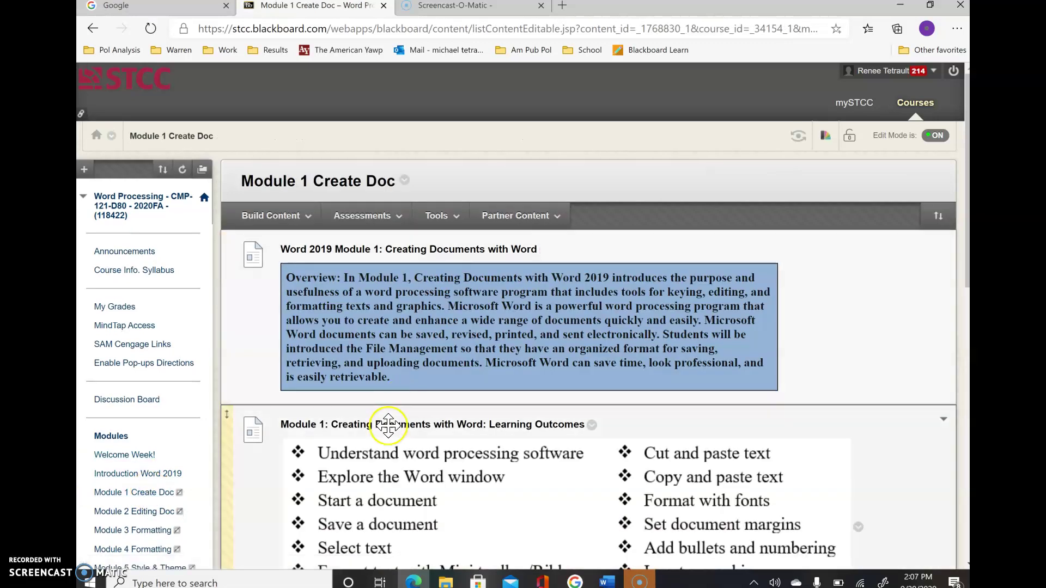
scroll(399, 408, down, 7)
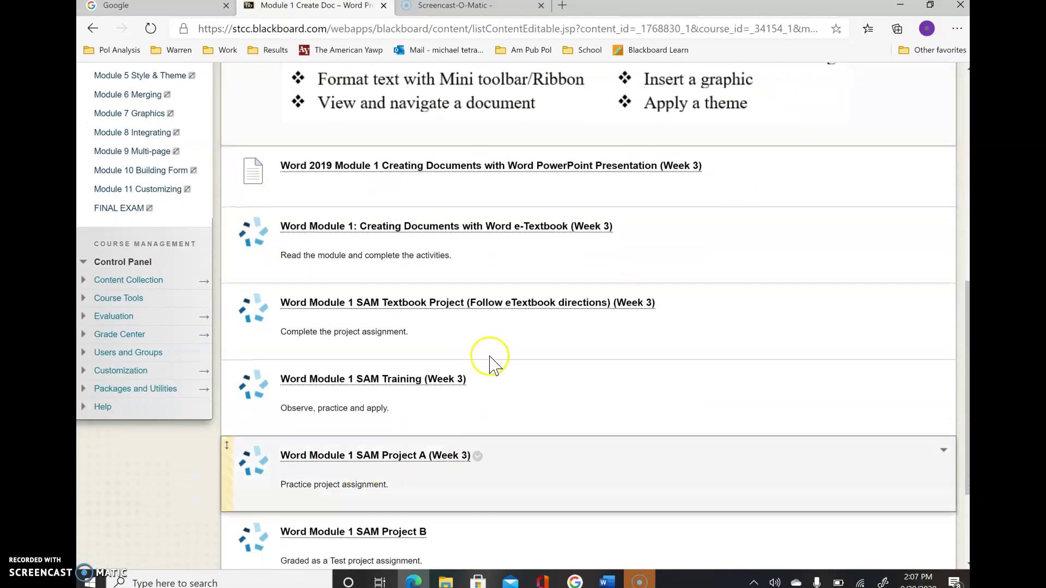
click(457, 307)
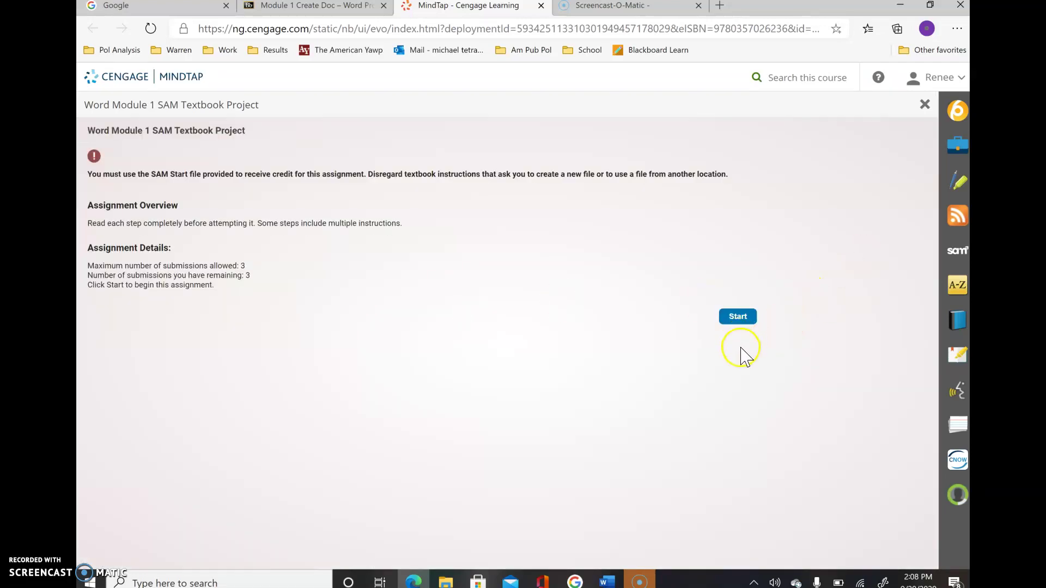
- Start the SAM Textbook Project and go back to Step 1's project files
click(732, 318)
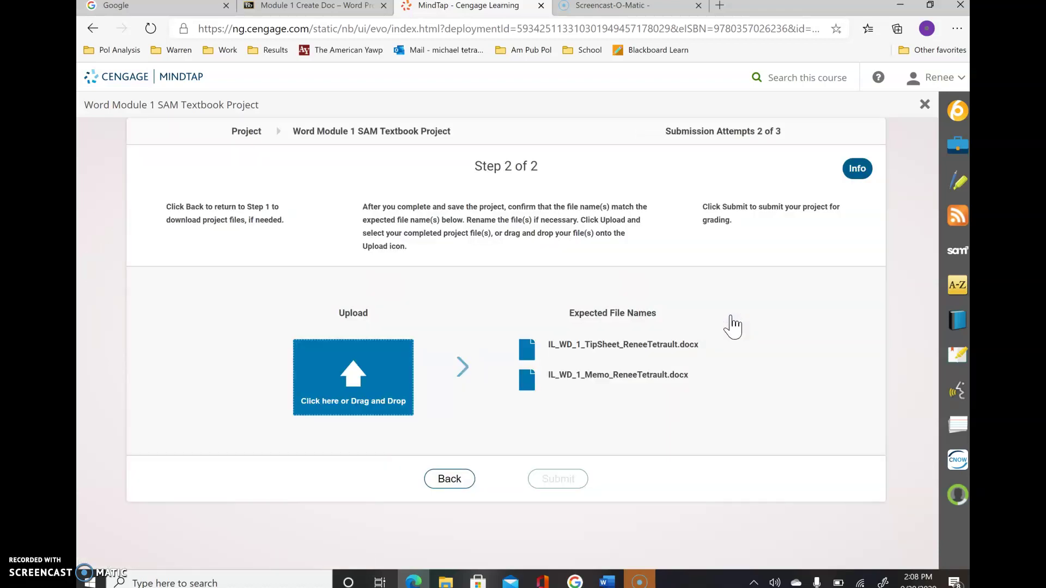
click(461, 485)
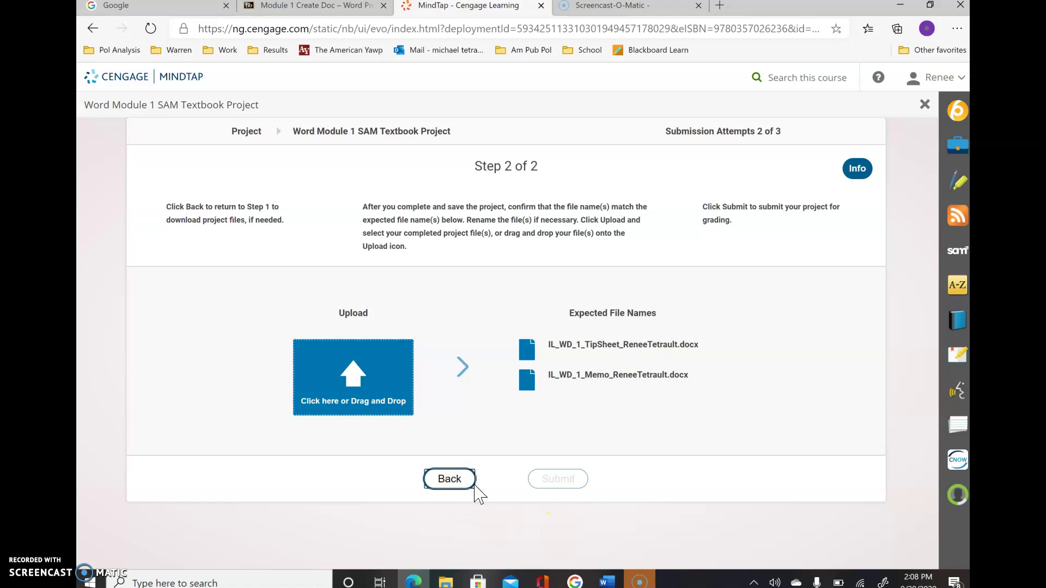
click(456, 480)
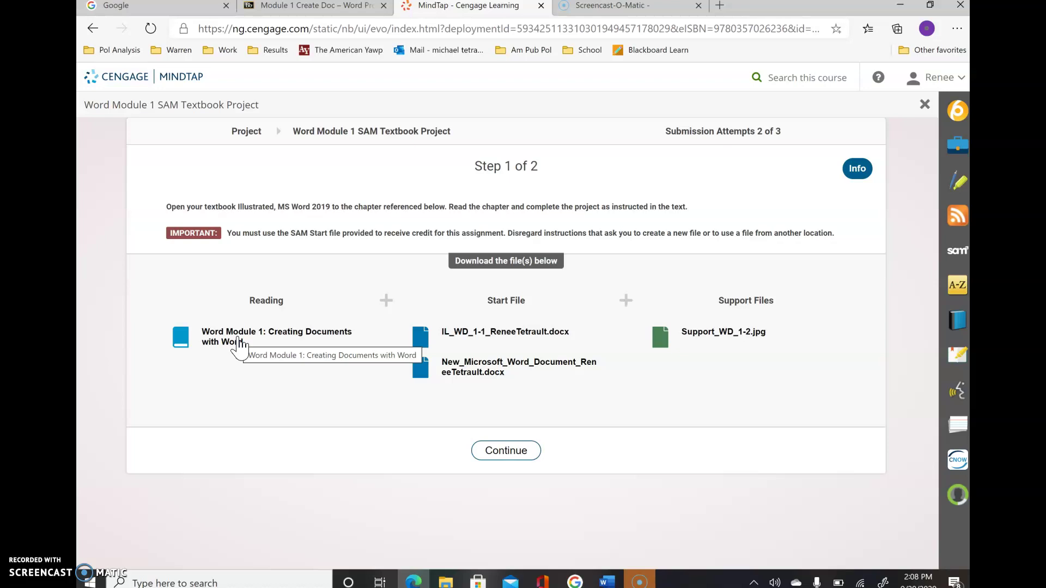
- Download the New_Microsoft_Word_Document start file and open it in Word
click(239, 343)
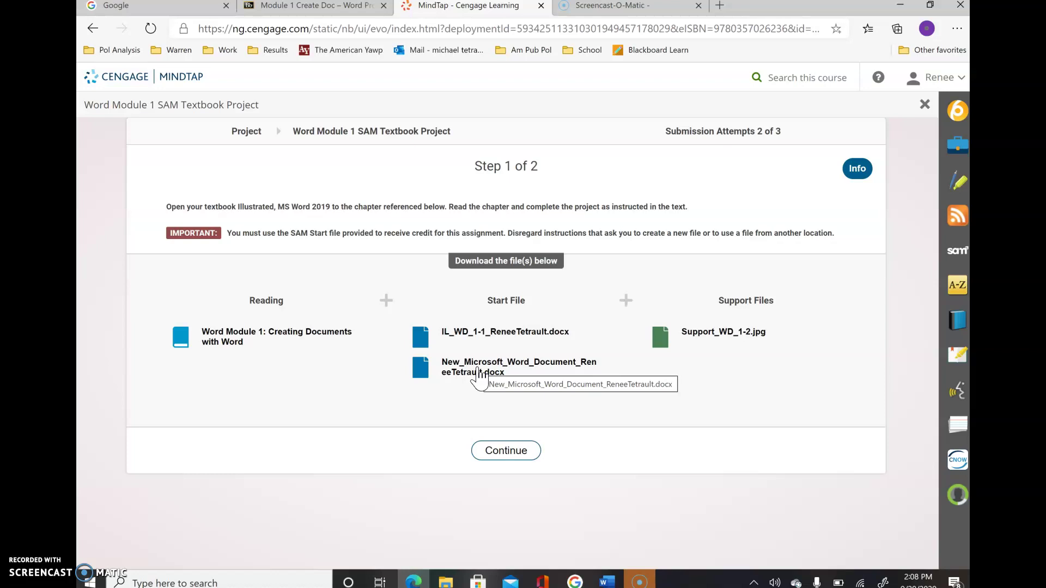
click(478, 373)
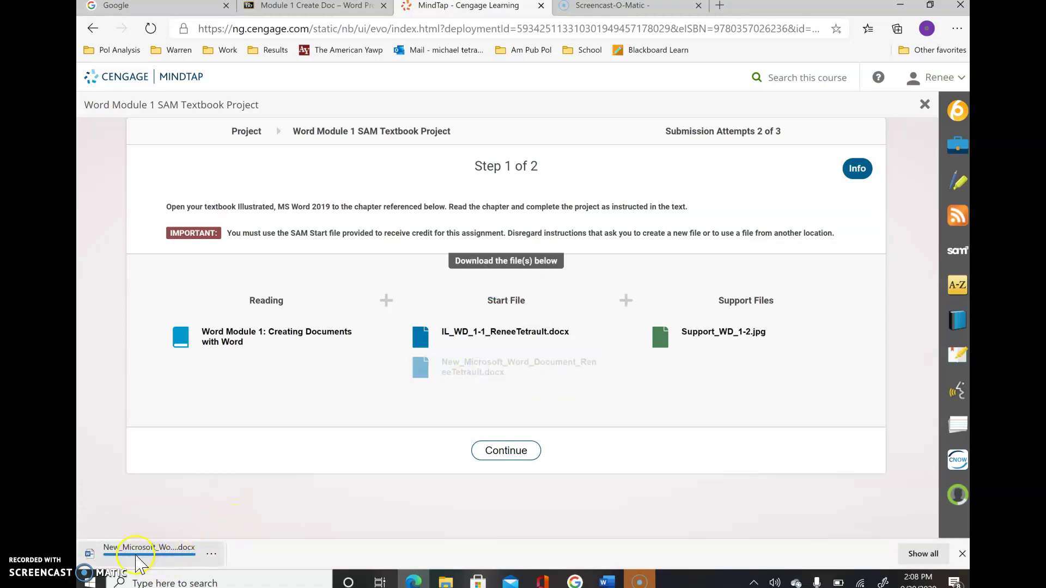
click(134, 561)
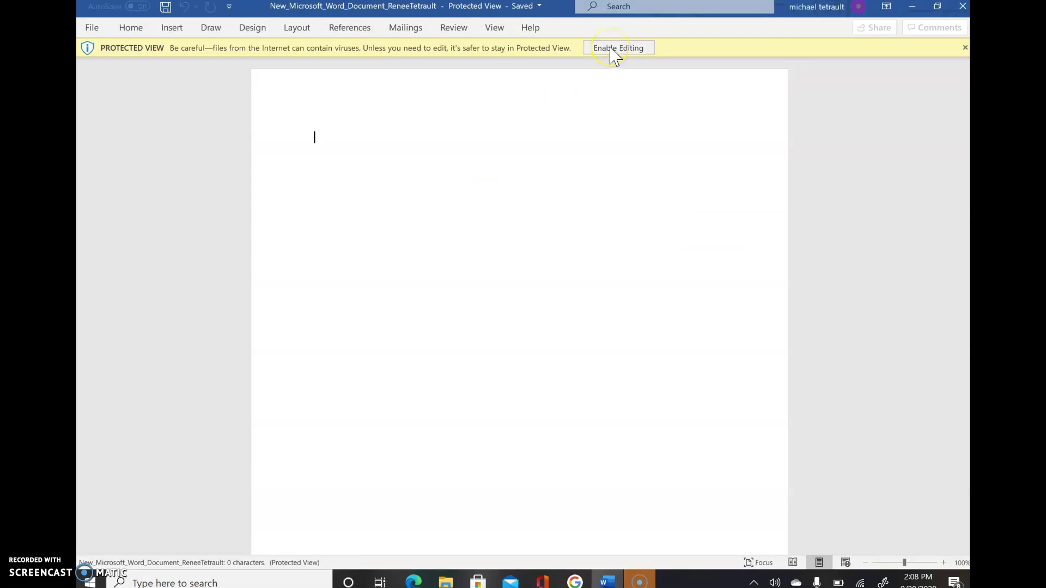
- Enable editing and type the JCL Talent heading, 'To:' JCL Managers, and 'FROM:'
click(611, 49)
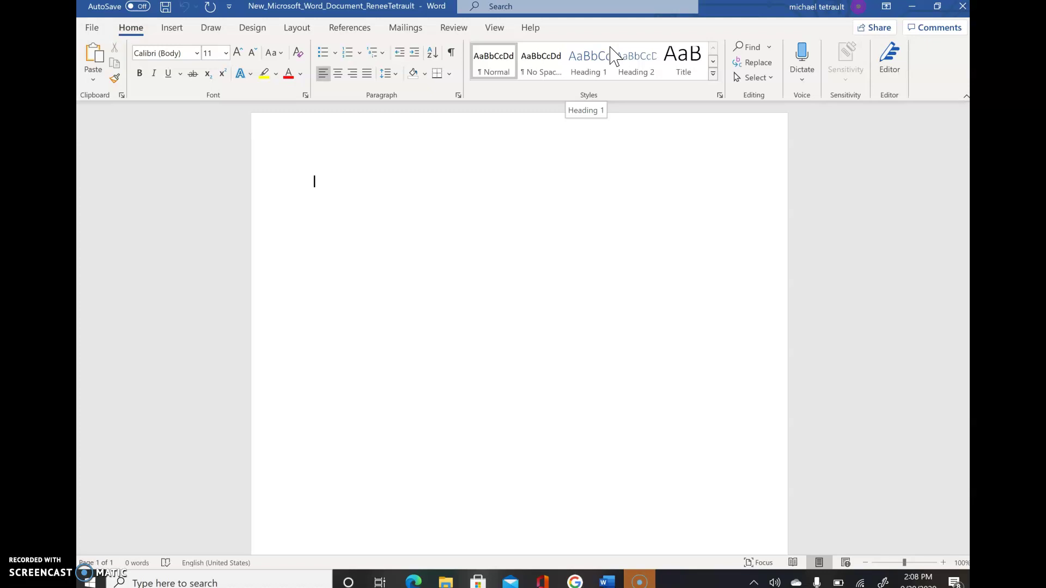
text(JCL Talent)
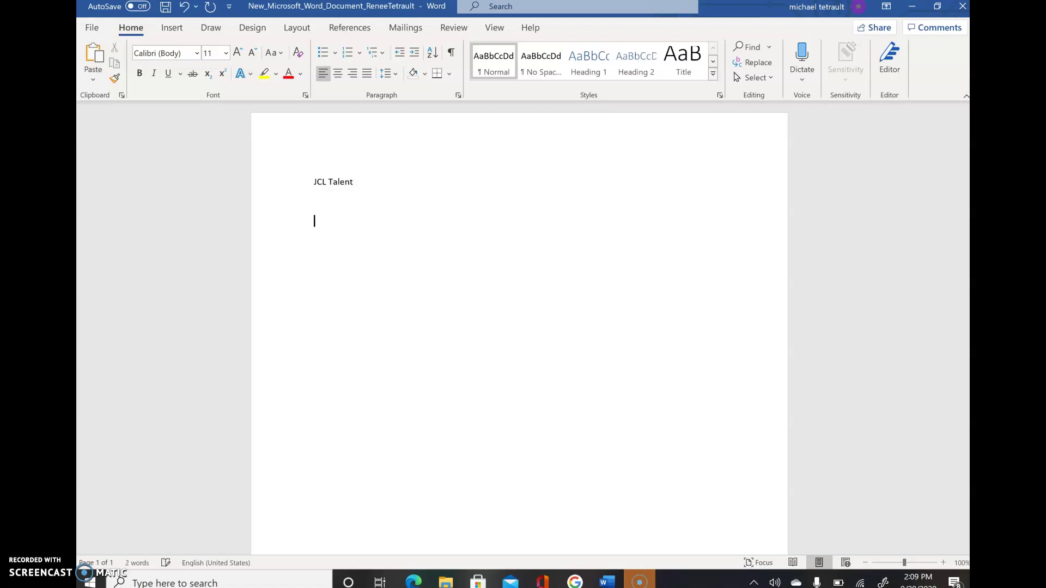
text(To:)
key(Tab)
text(JCL Managers FROM:)
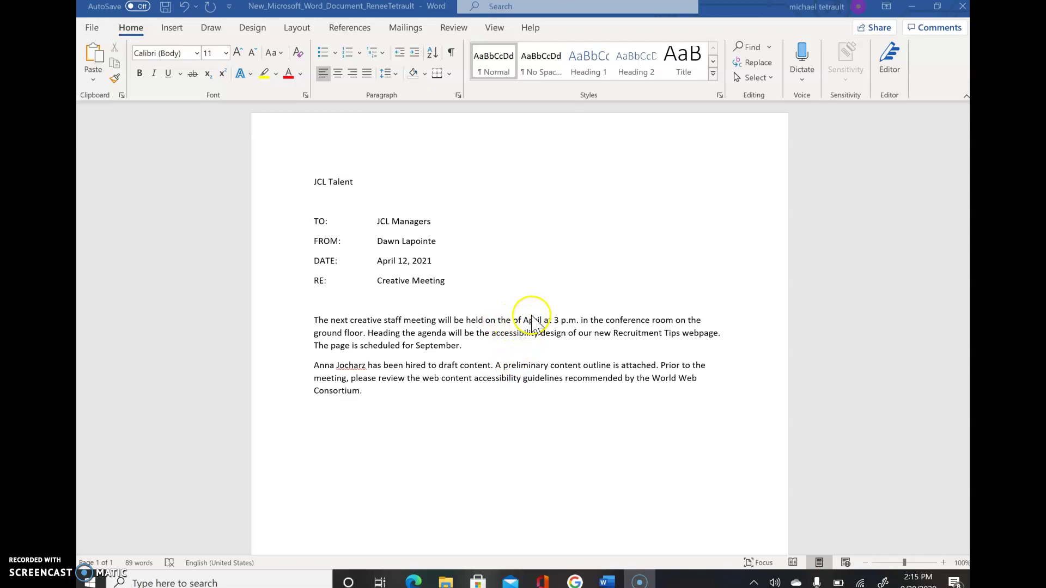
- Insert '18th' before 'of April' in the first paragraph
click(513, 321)
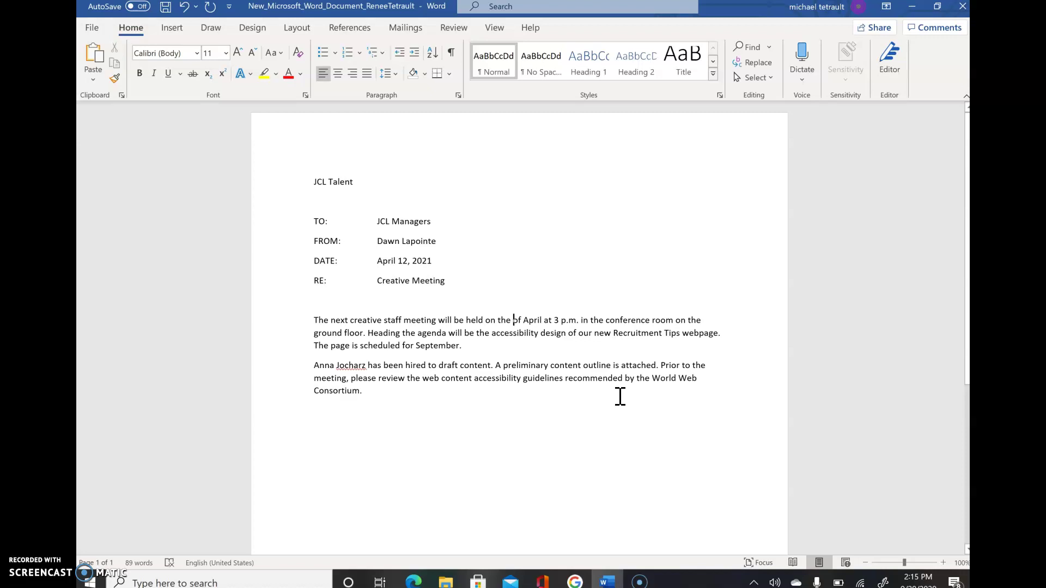
text(18)
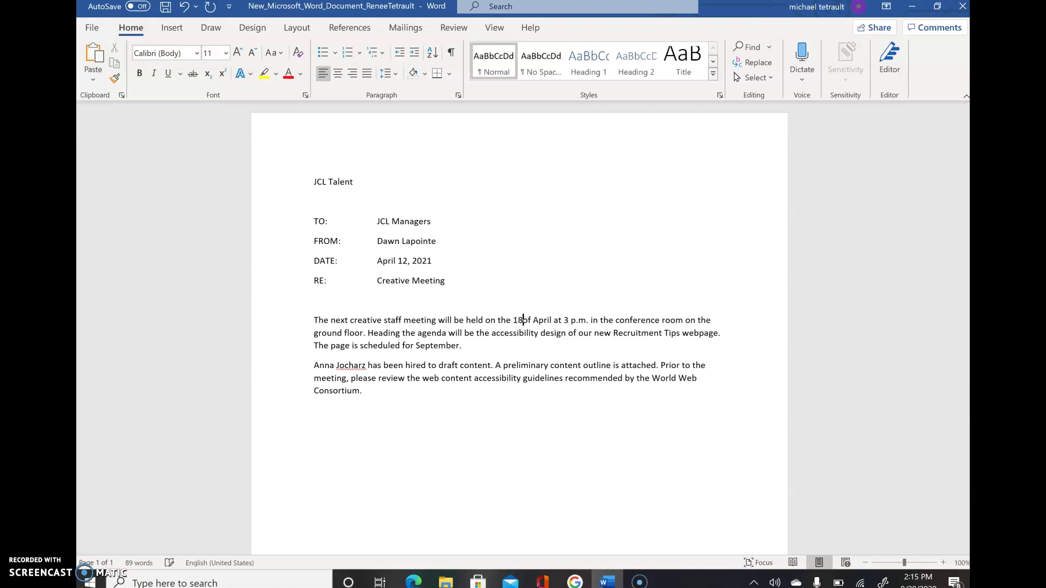
text(th)
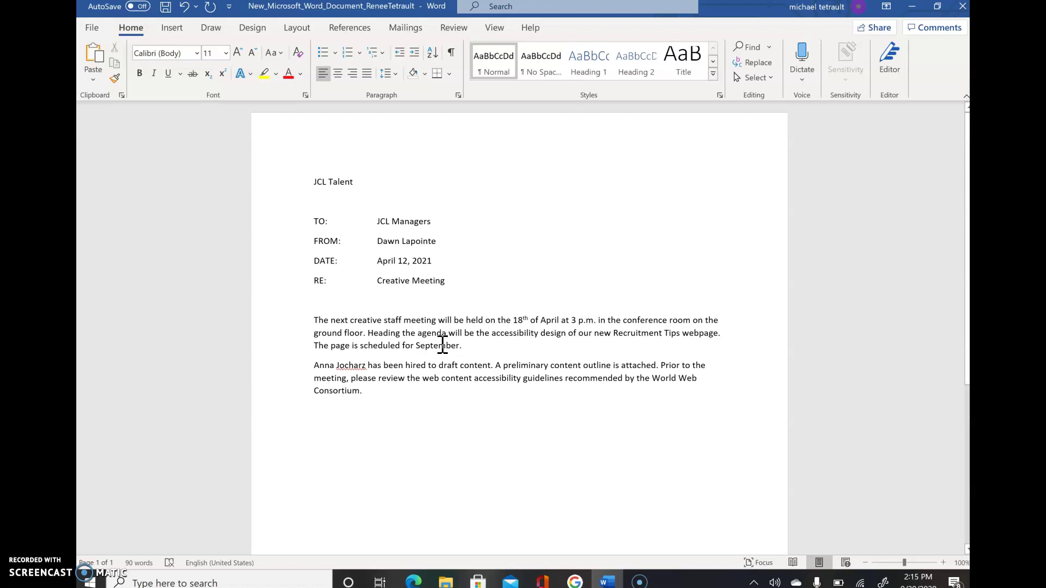
key(Down)
- Replace 'for' before September with 'to launch in'
click(416, 347)
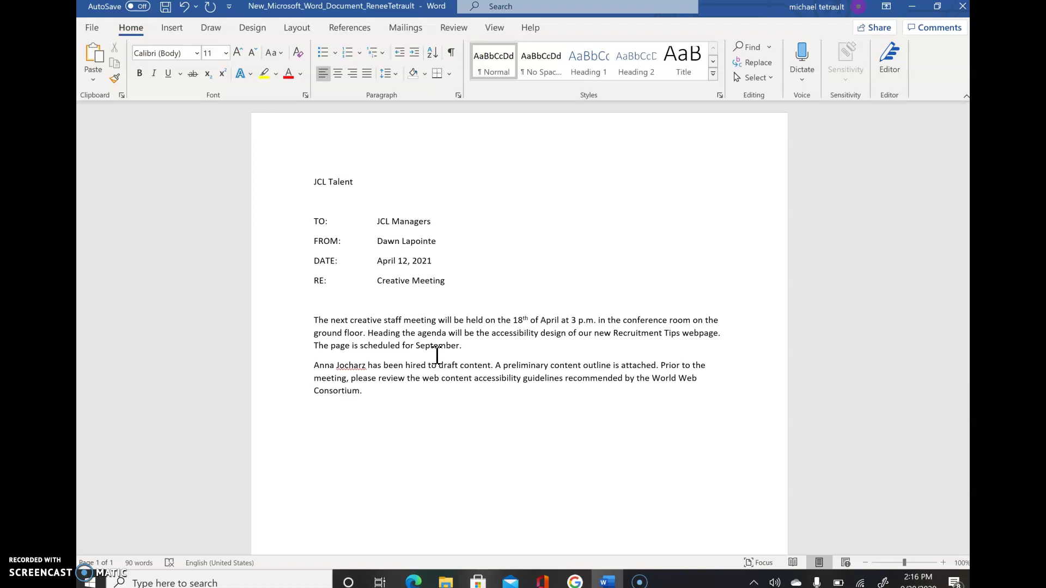
key(BackSpace)
key(BackSpace)
key(BackSpace)
text(to launch in)
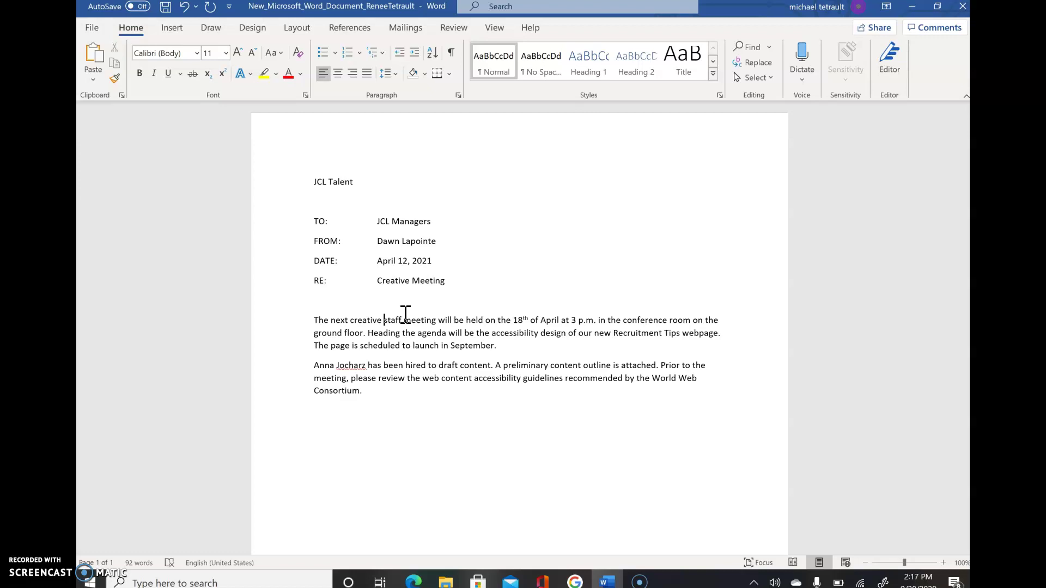
- Delete 'staff' so the sentence reads 'The next creative meeting'
key(Delete)
key(Delete)
key(Delete)
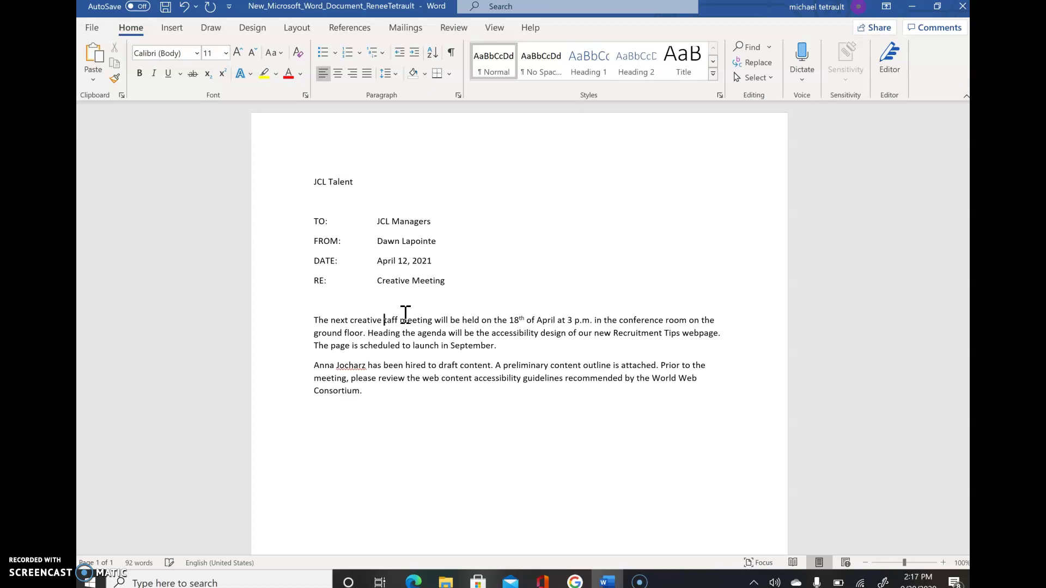
key(Delete)
key(Delete)
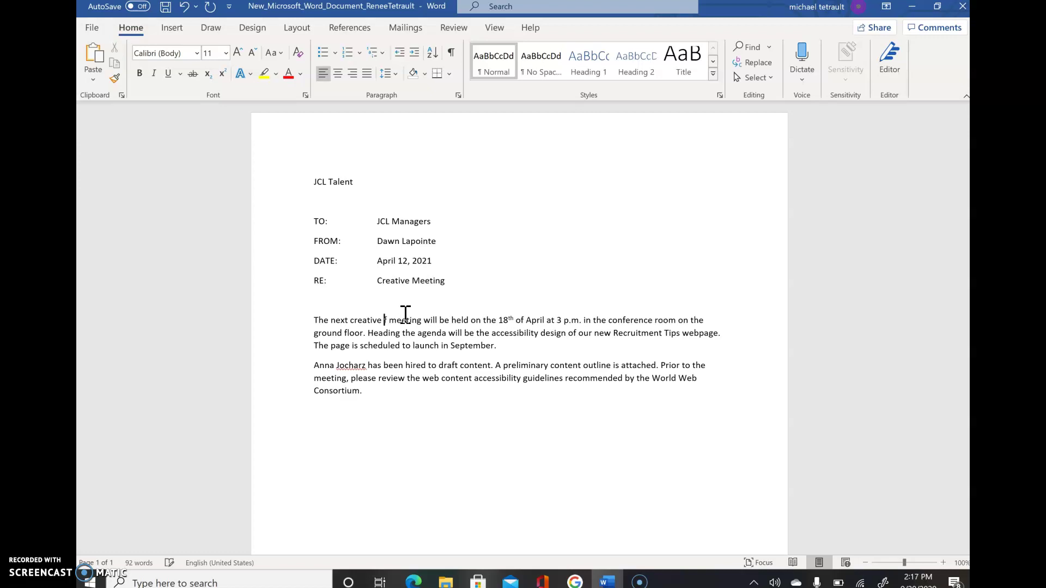
key(Delete)
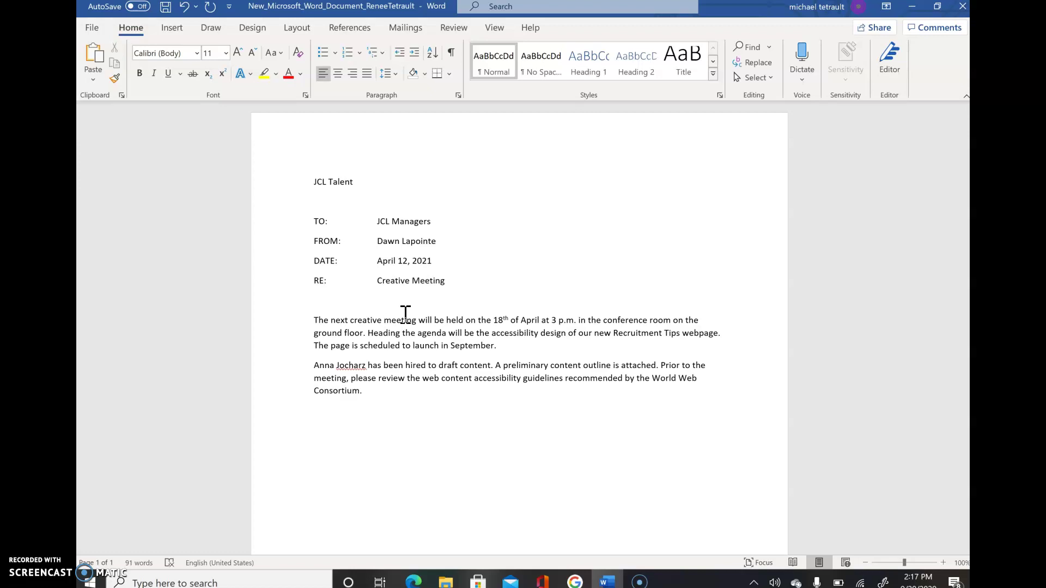
- Open the Save As dialog and browse to the Documents folder on This PC
click(96, 32)
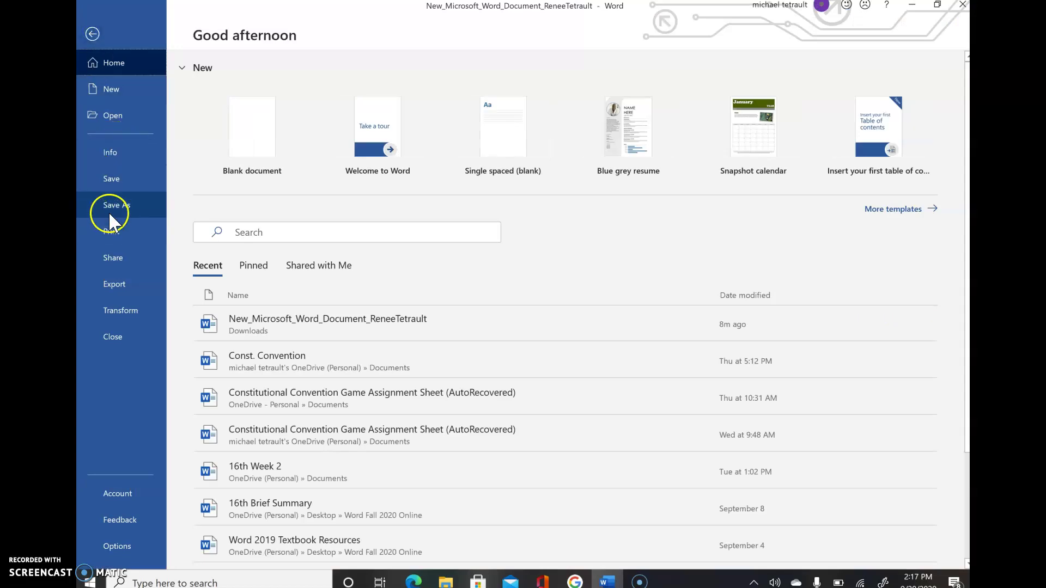
click(111, 211)
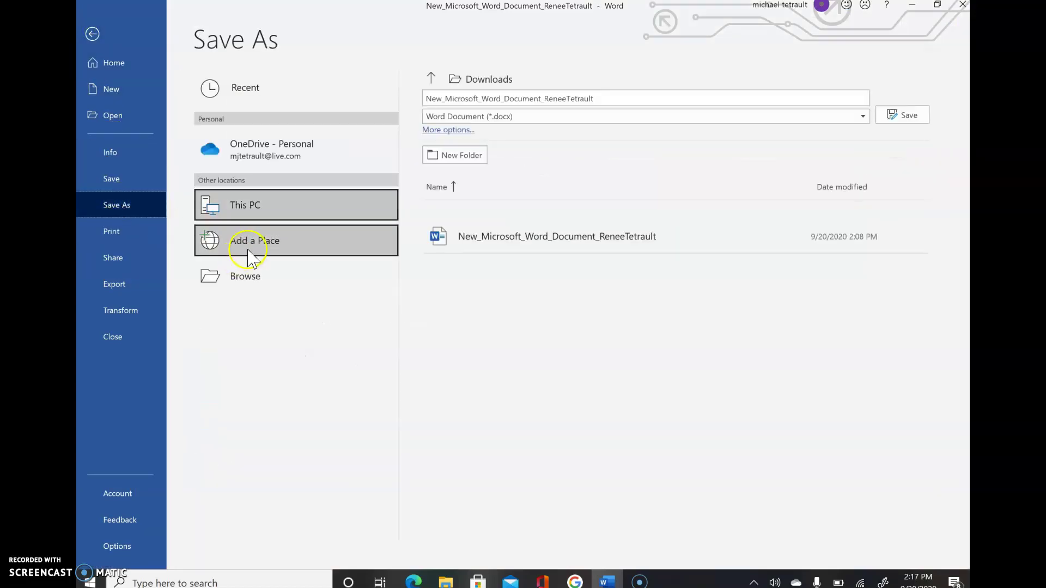
click(260, 281)
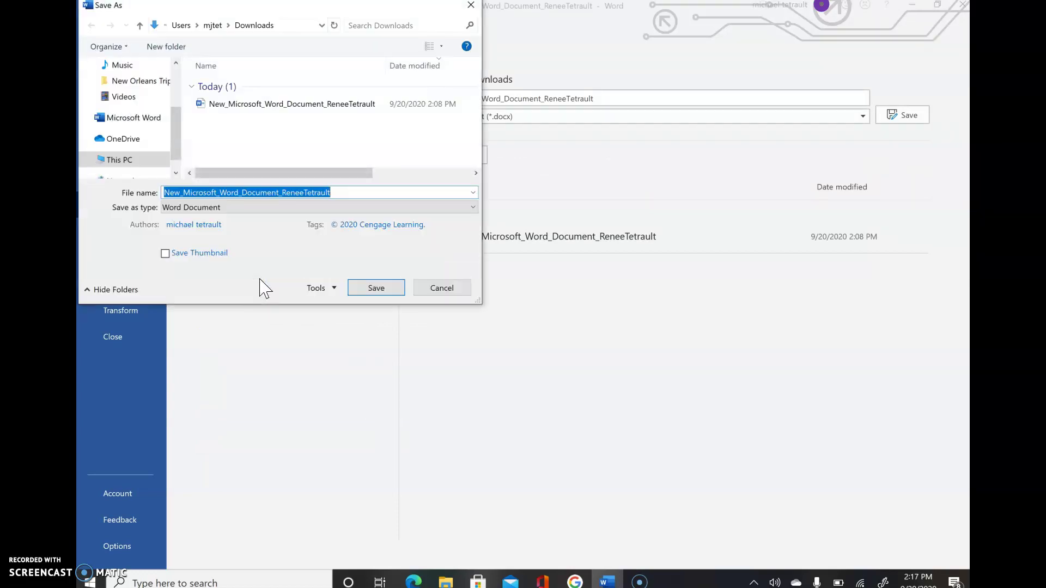
click(175, 173)
click(139, 145)
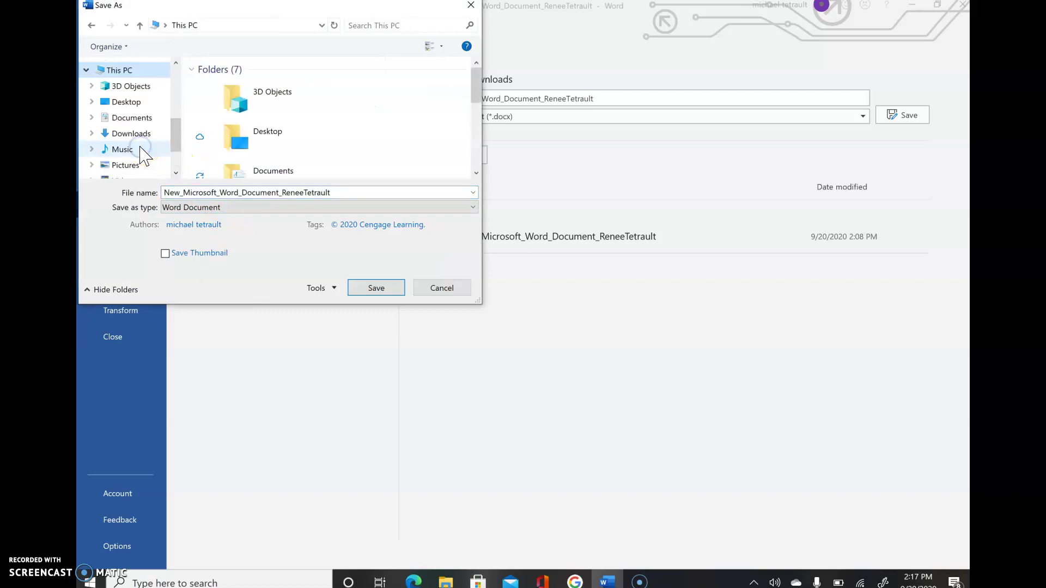
click(134, 119)
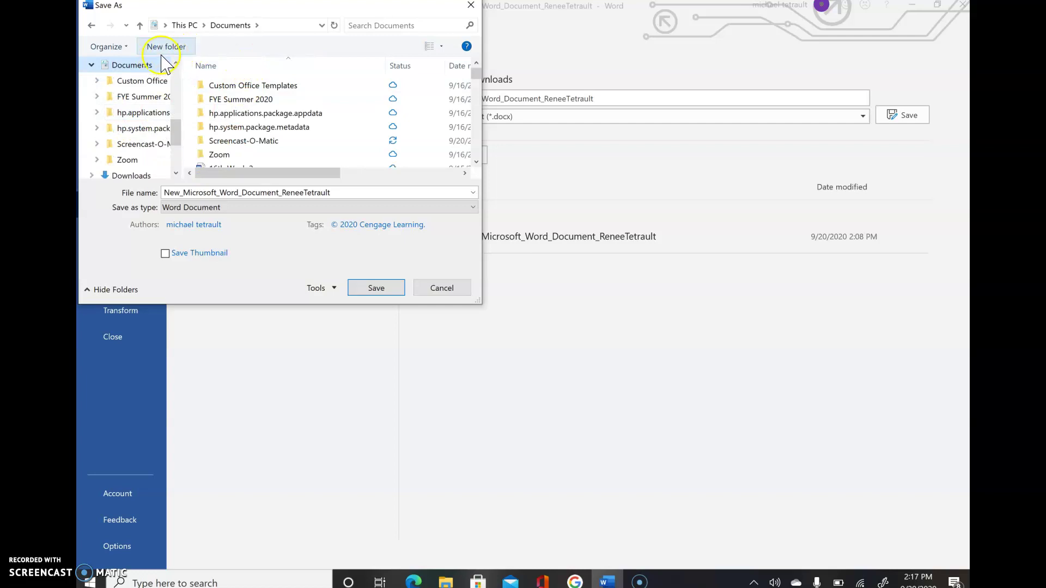
- Create a new folder named Word inside Documents and open it
click(173, 48)
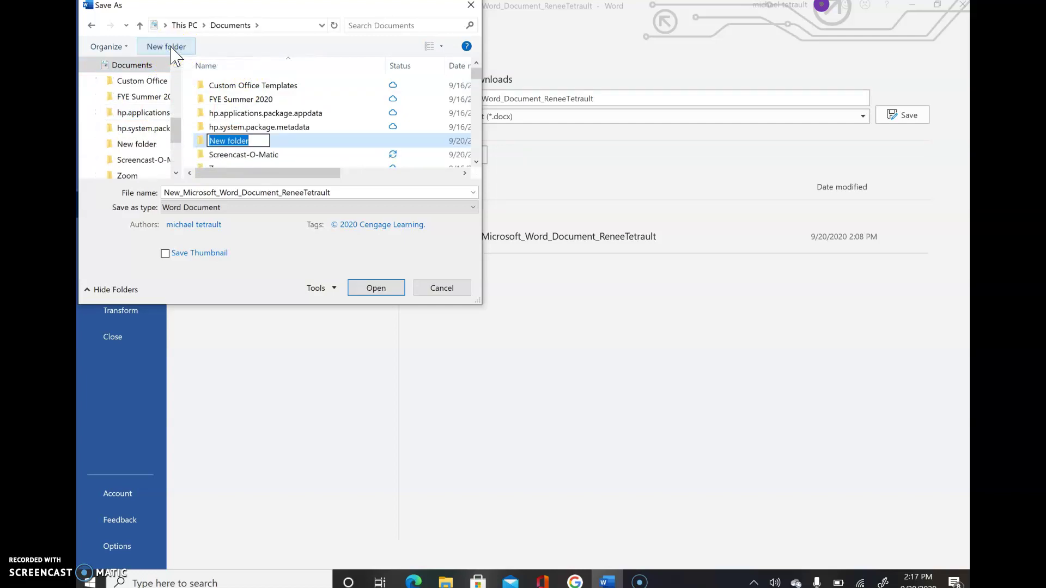
text(Word)
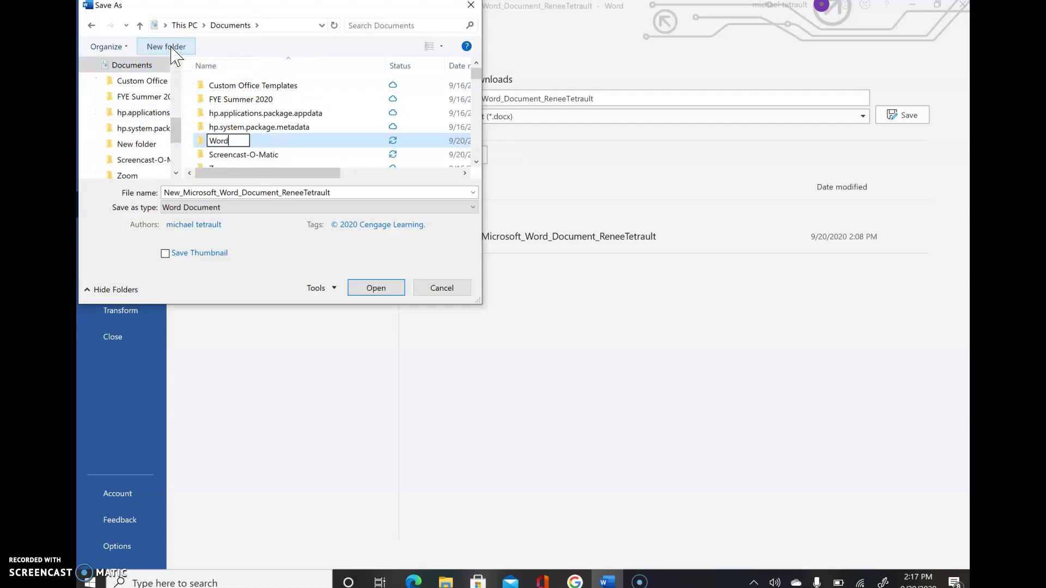
key(Return)
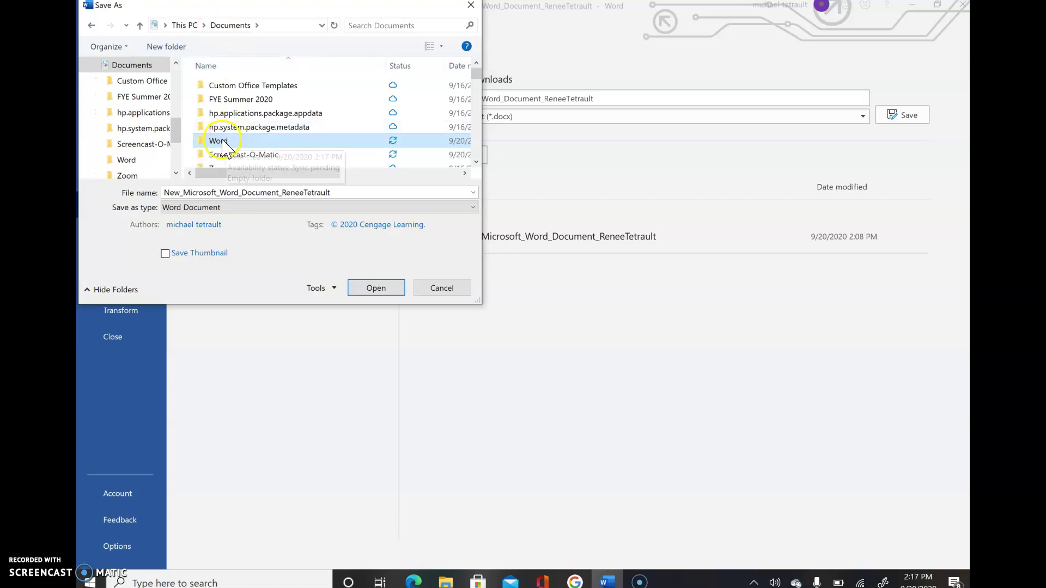
double_click(220, 151)
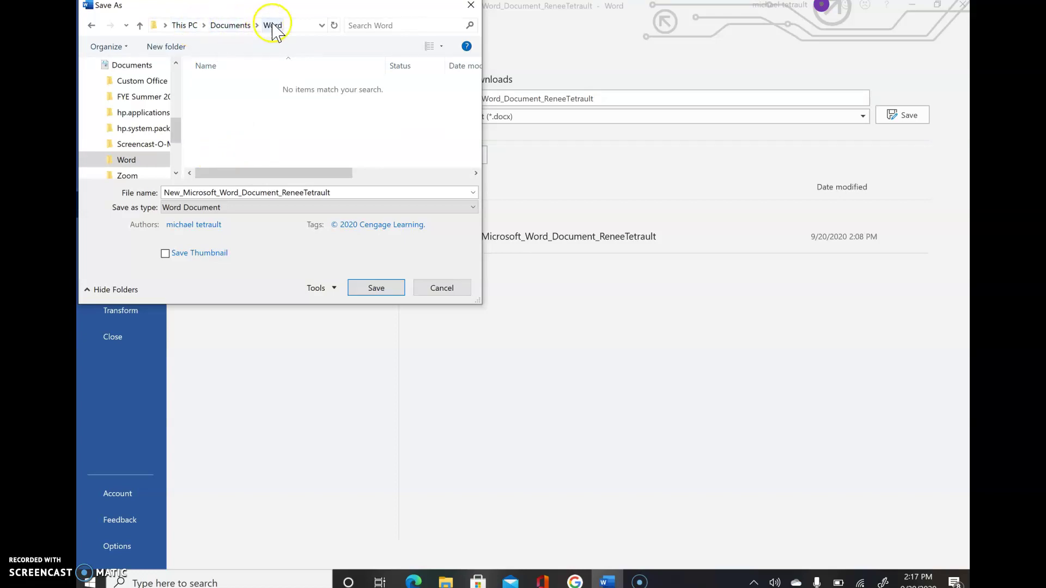
- Save the memo as IL_WD_1_Memo followed by the student's name
double_click(353, 193)
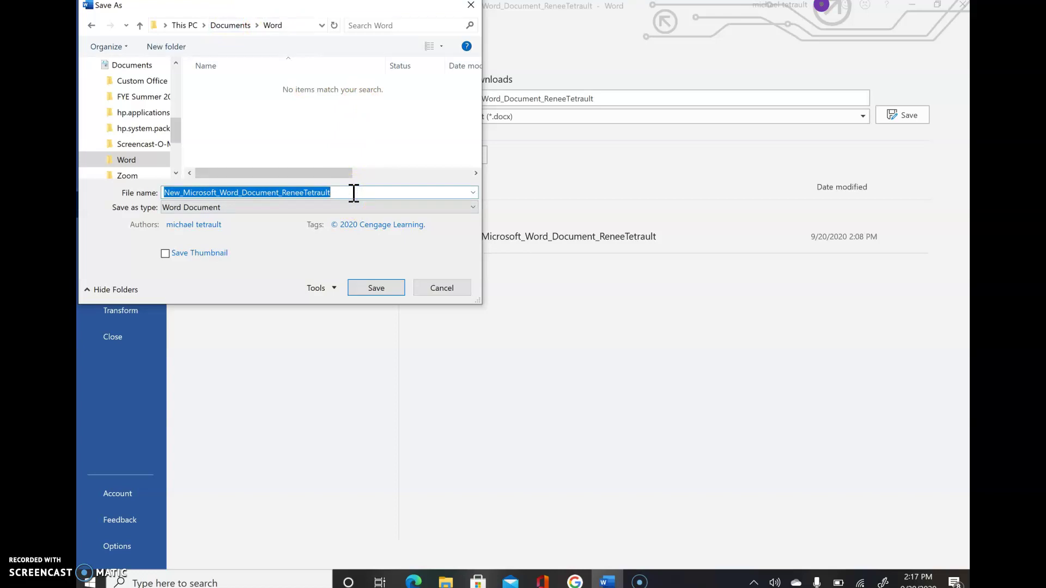
text(IL)
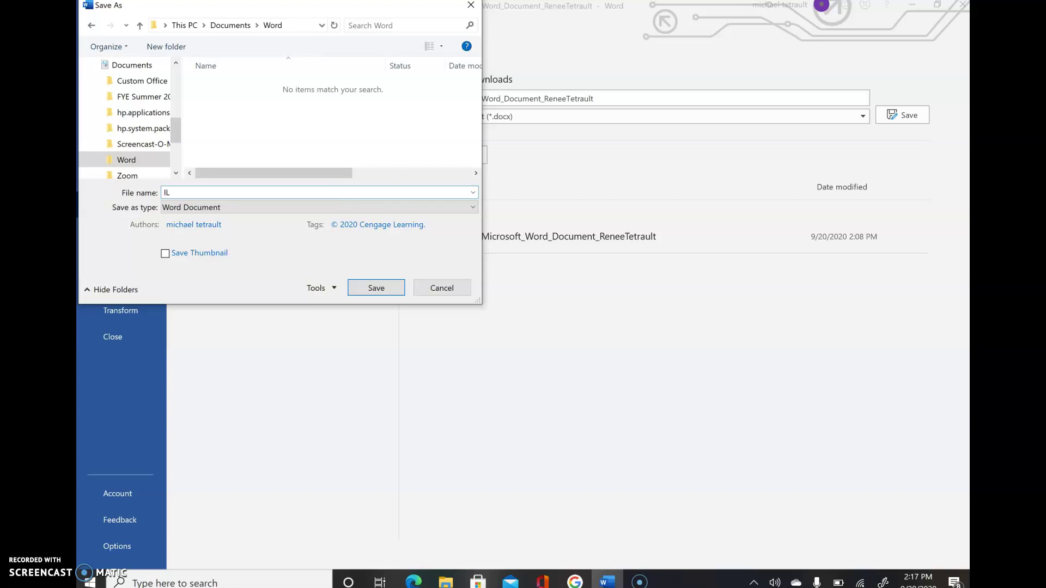
text(_W)
text(D)
text(_1)
text(_)
text(z)
text(Memo)
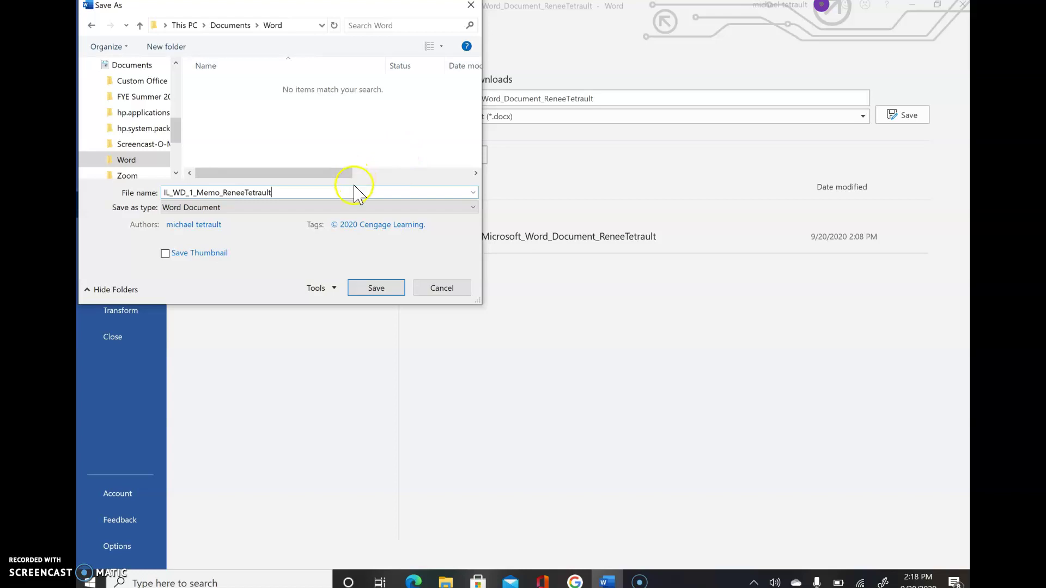
click(371, 292)
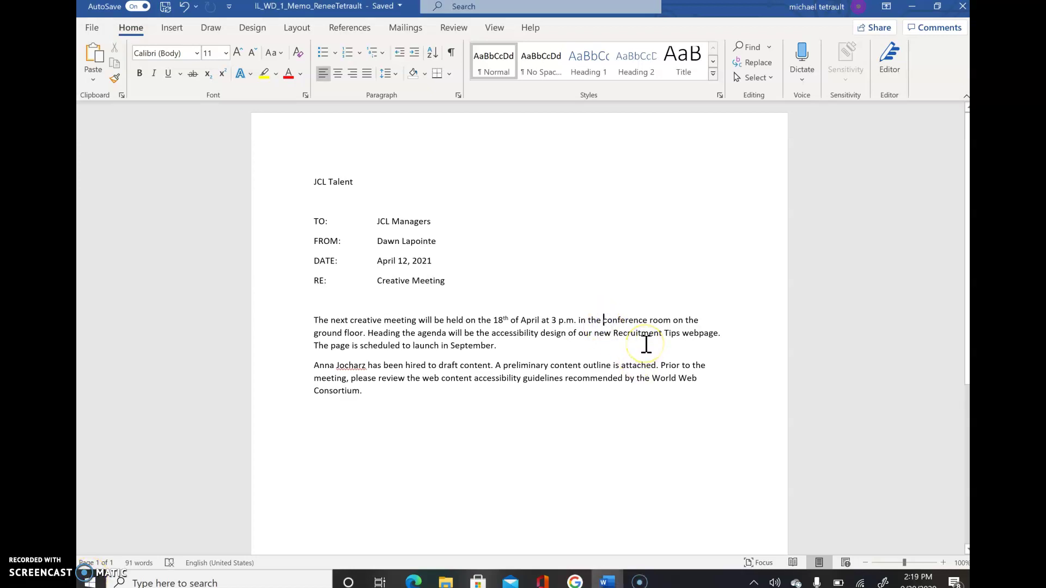
- Insert 'large' before 'conference' in the first paragraph and save the memo
text(large)
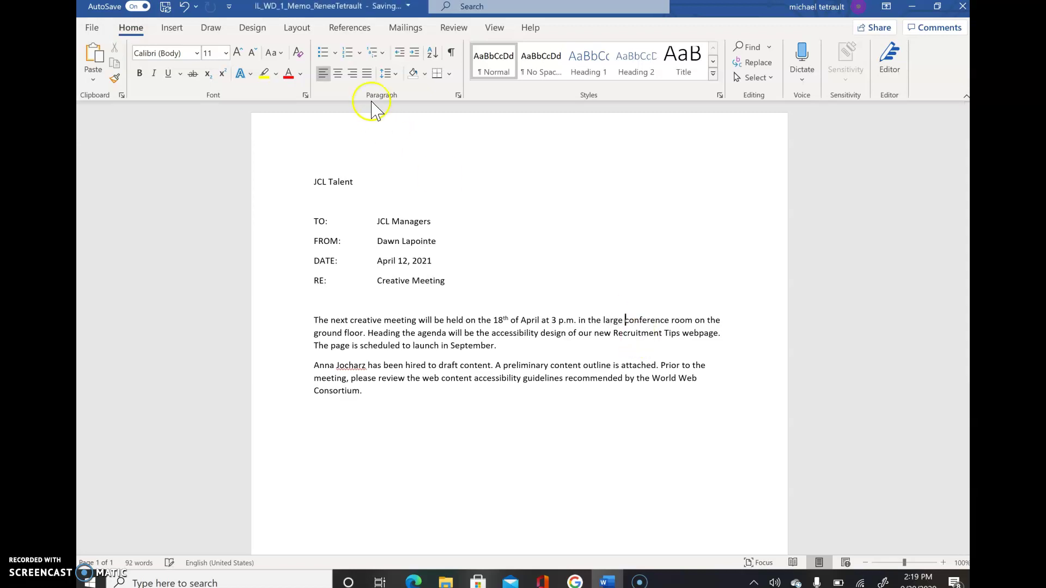
click(165, 7)
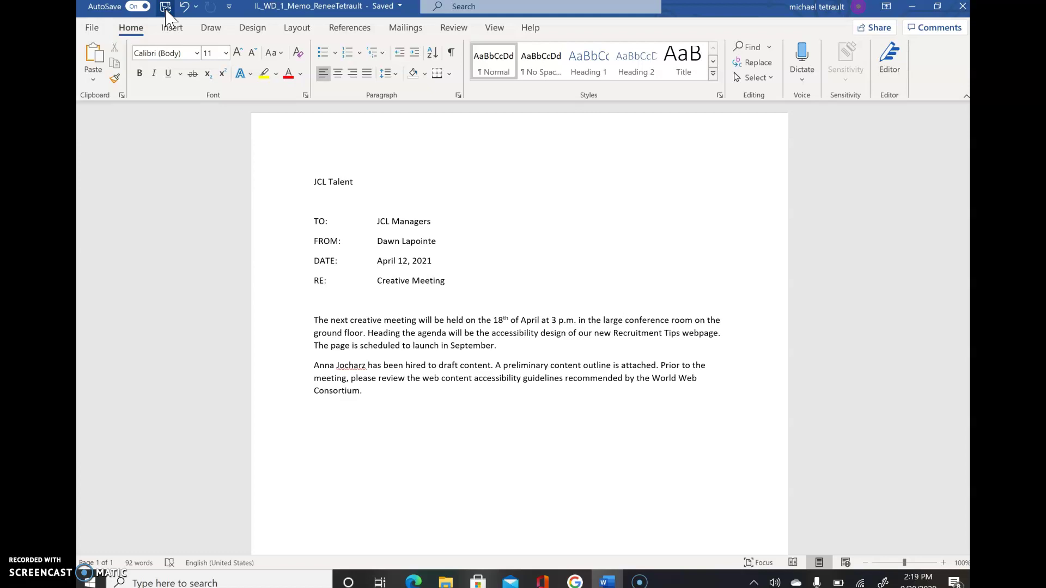
- Show formatting marks and change the TO recipient from JCL Managers to Creative Staff
click(452, 52)
click(455, 51)
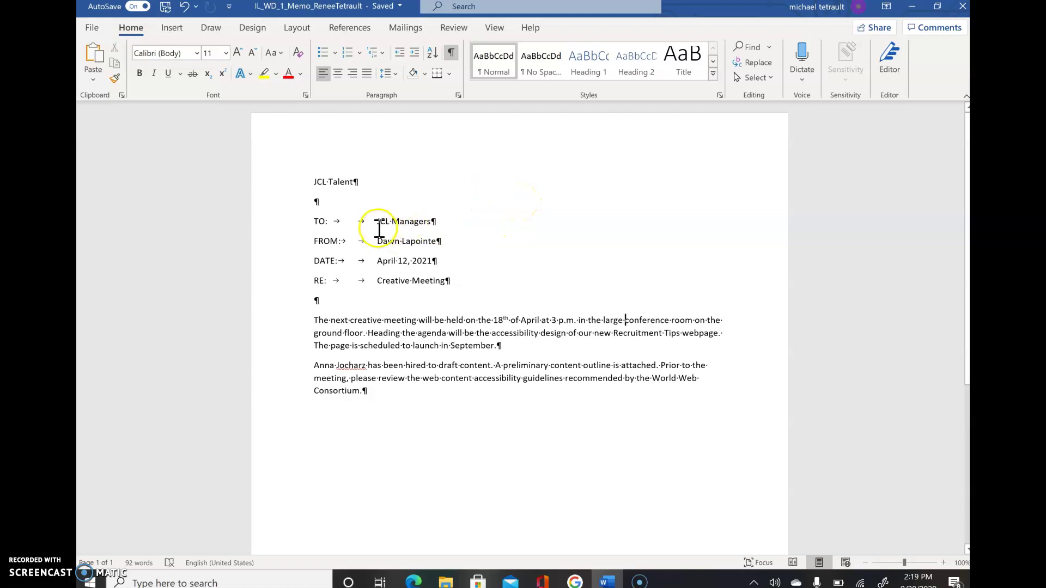
drag(379, 221, 409, 223)
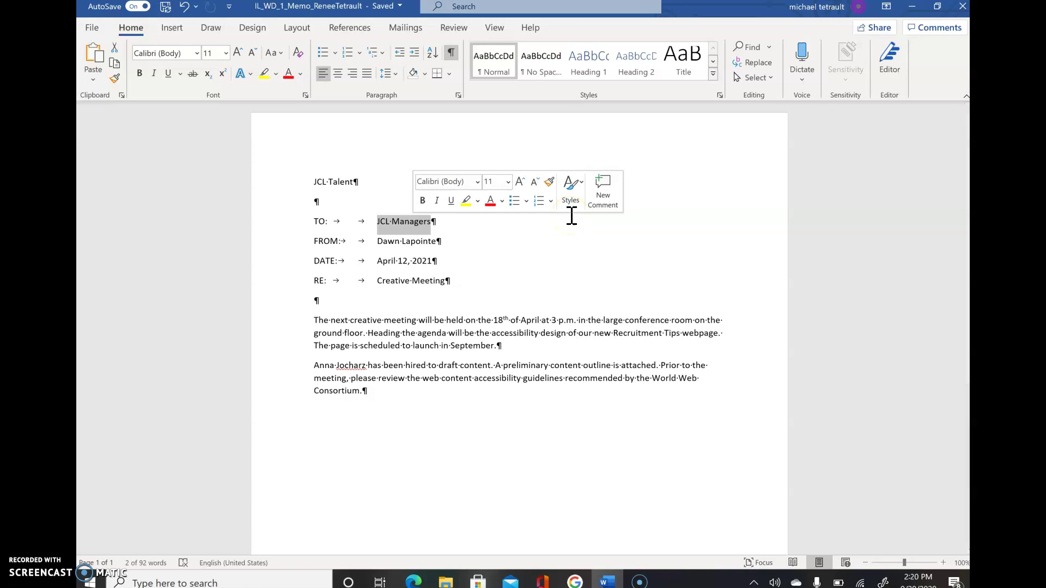
text(Creat)
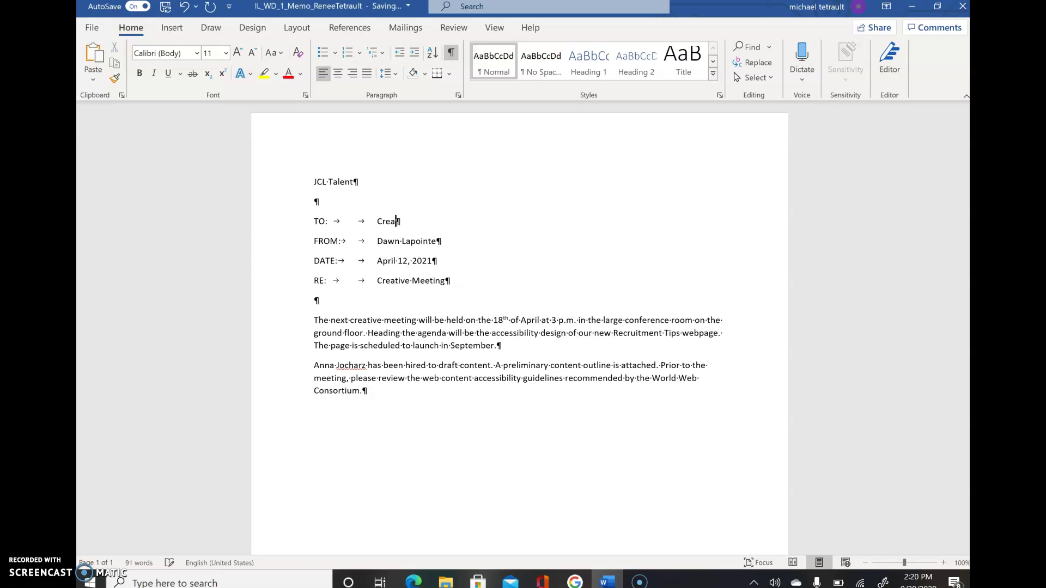
text(ive Staff)
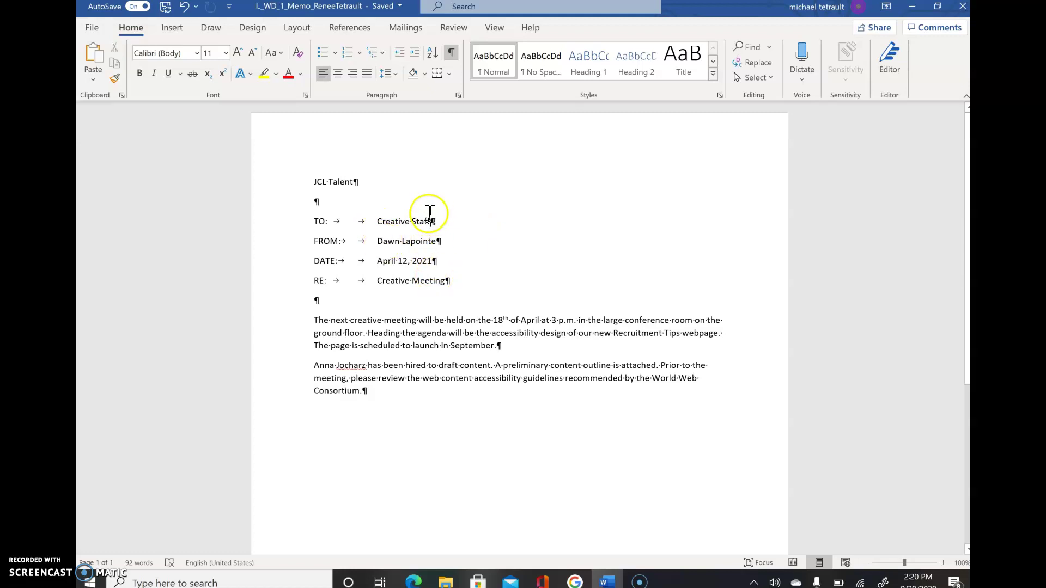
- Replace the sender's first name and surname on the FROM line with the student's name
click(385, 246)
double_click(386, 246)
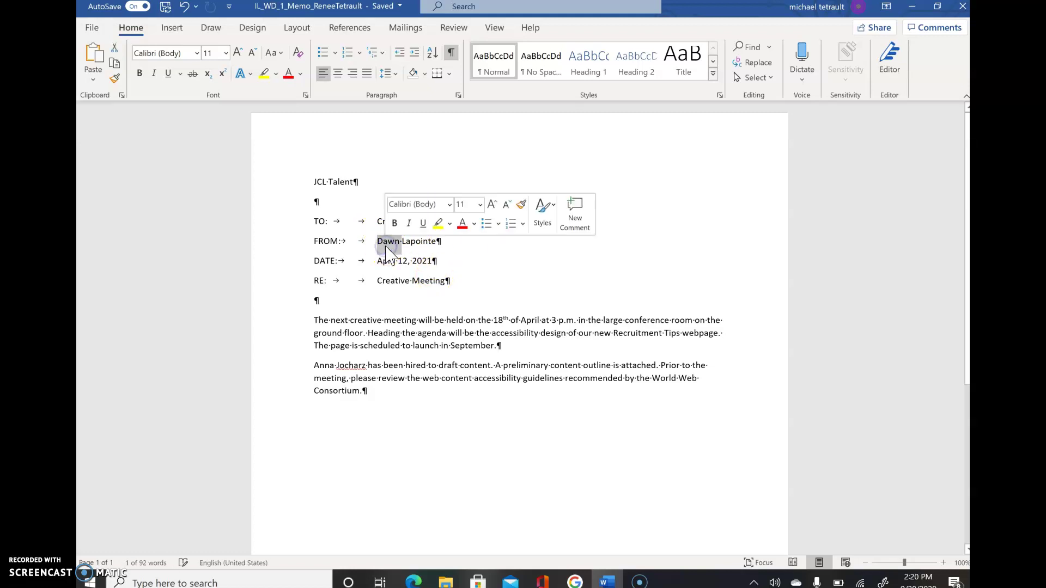
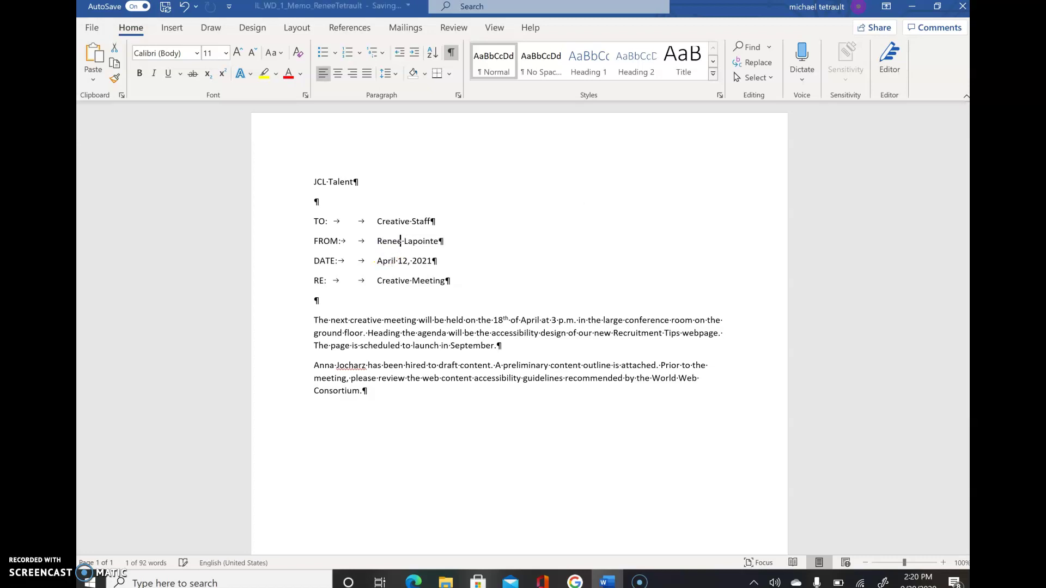
double_click(422, 222)
double_click(423, 244)
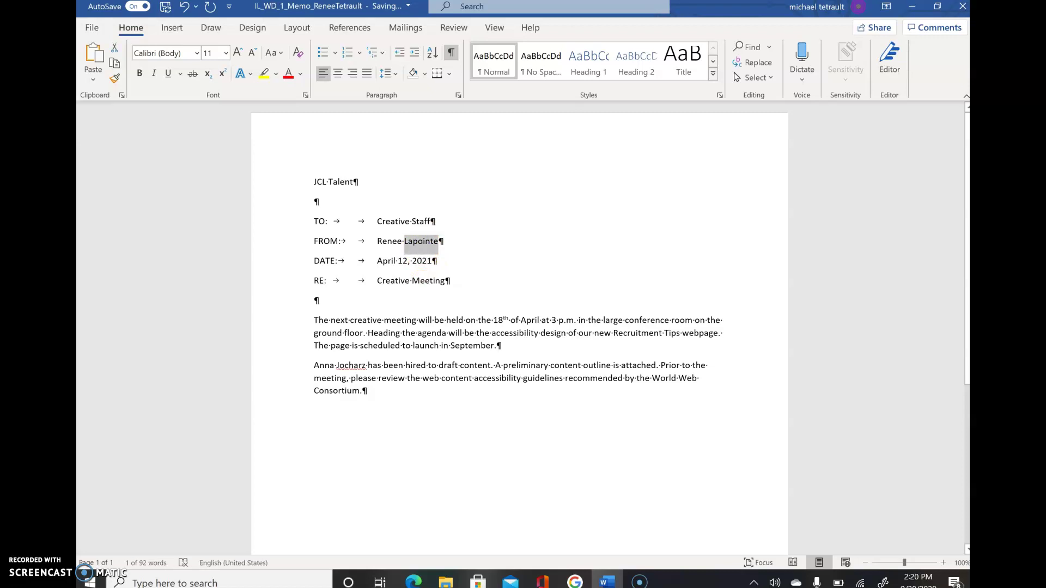
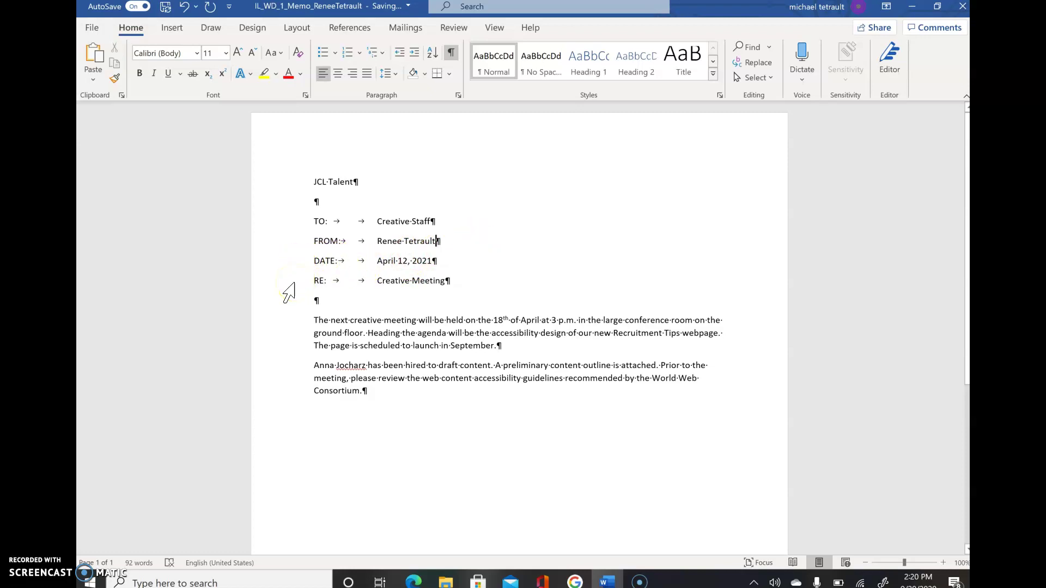
- Rewrite the RE line as 'RE:', tabbed over to 'Recruitment Tips webpage'
click(294, 284)
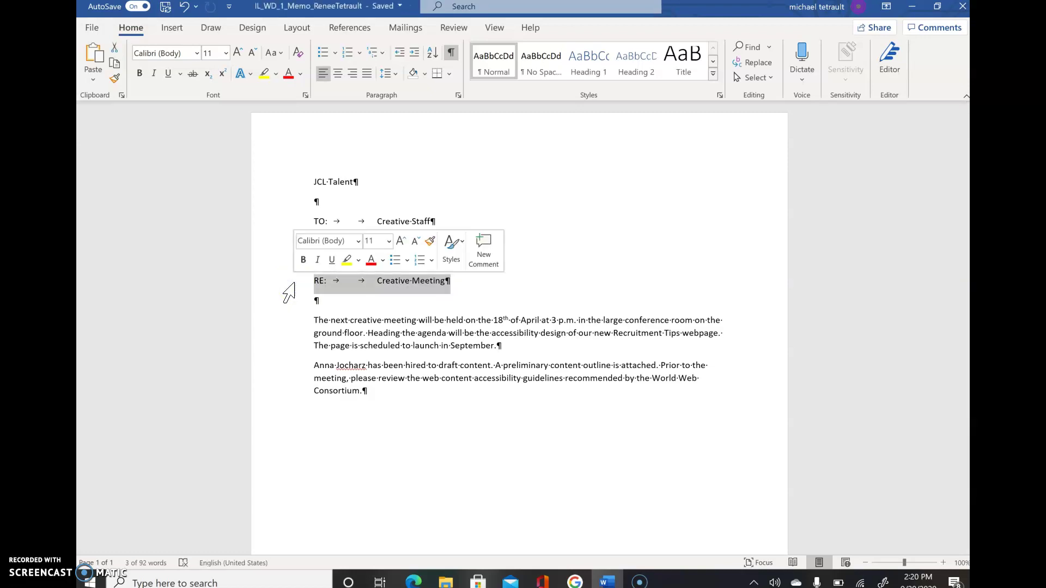
text(RE:¶)
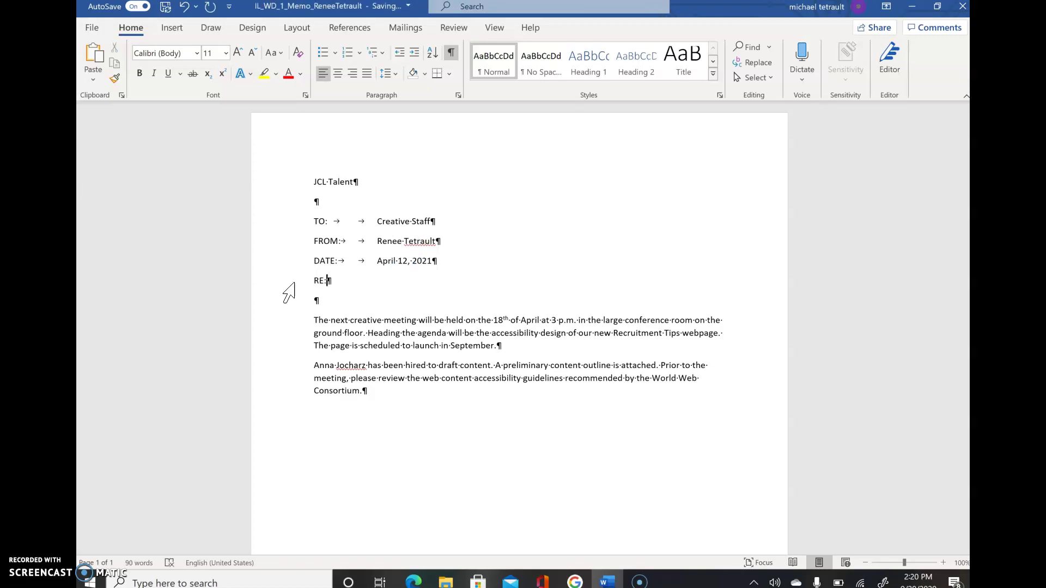
key(Tab)
key(Tab)
text(Recruitment Tips)
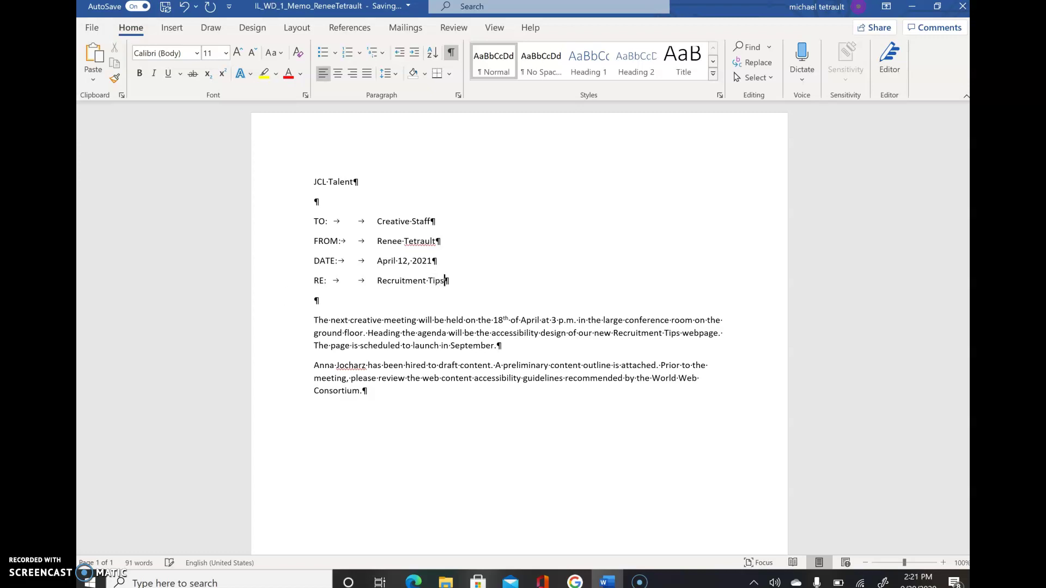
text( webpage)
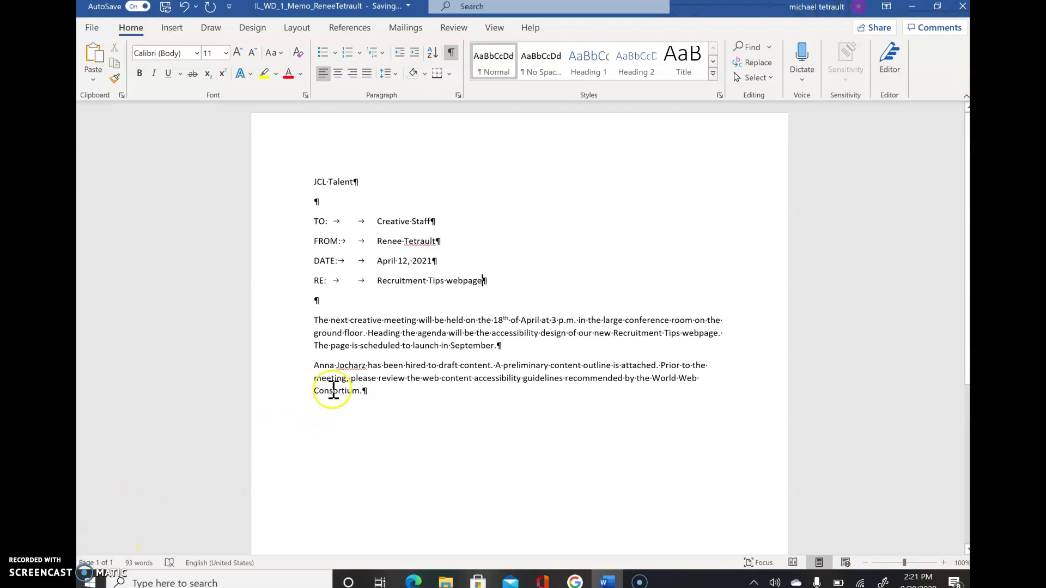
- Delete the second paragraph's sentence about hiring someone to draft content
click(368, 365)
ctrl+click(413, 365)
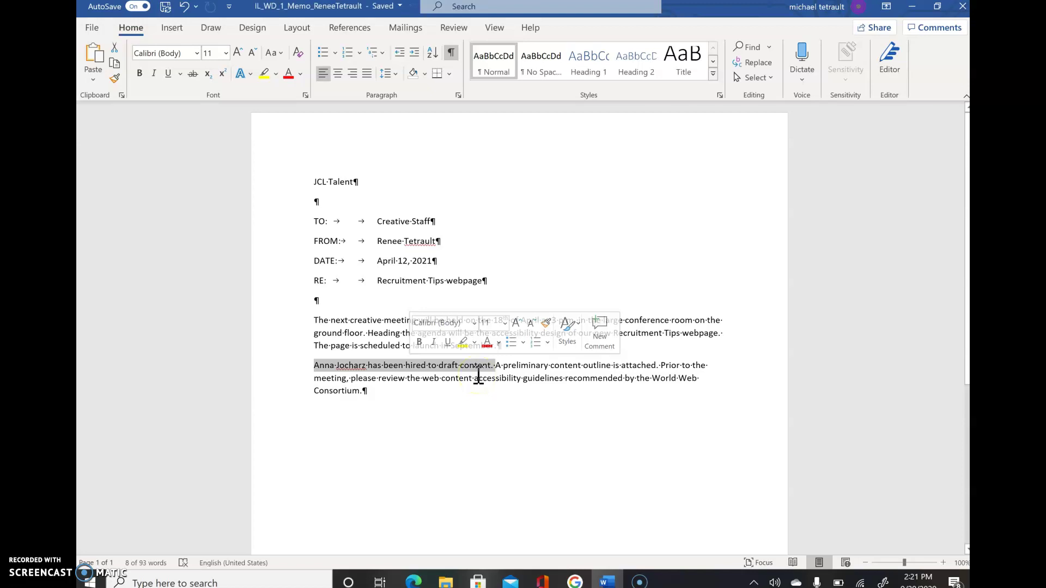
key(Delete)
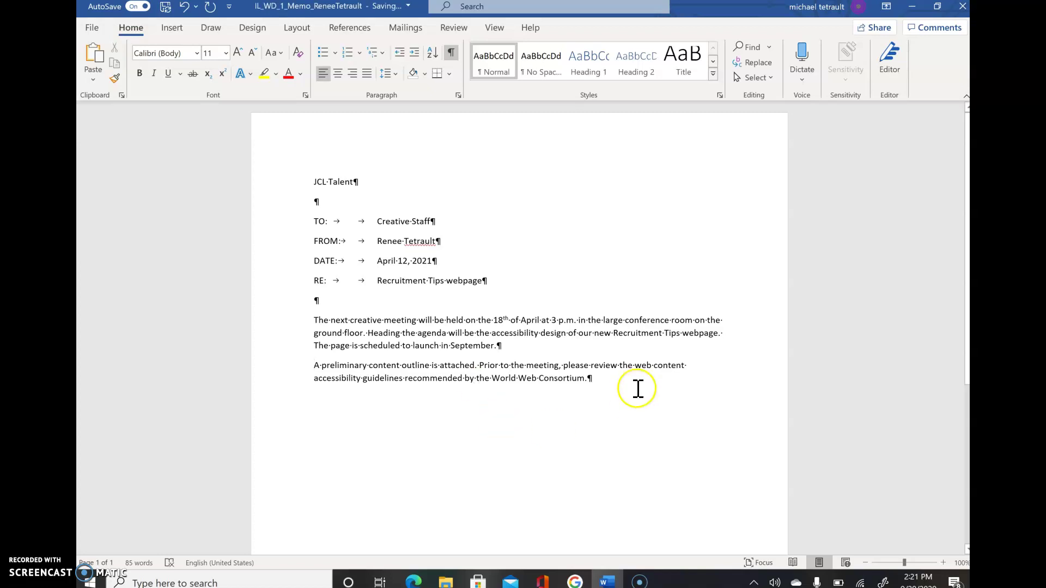
- Insert 'Wide' between 'World' and 'Web' in the closing sentence
click(588, 379)
key(Left)
key(Left)
key(Left)
key(Left)
key(Left)
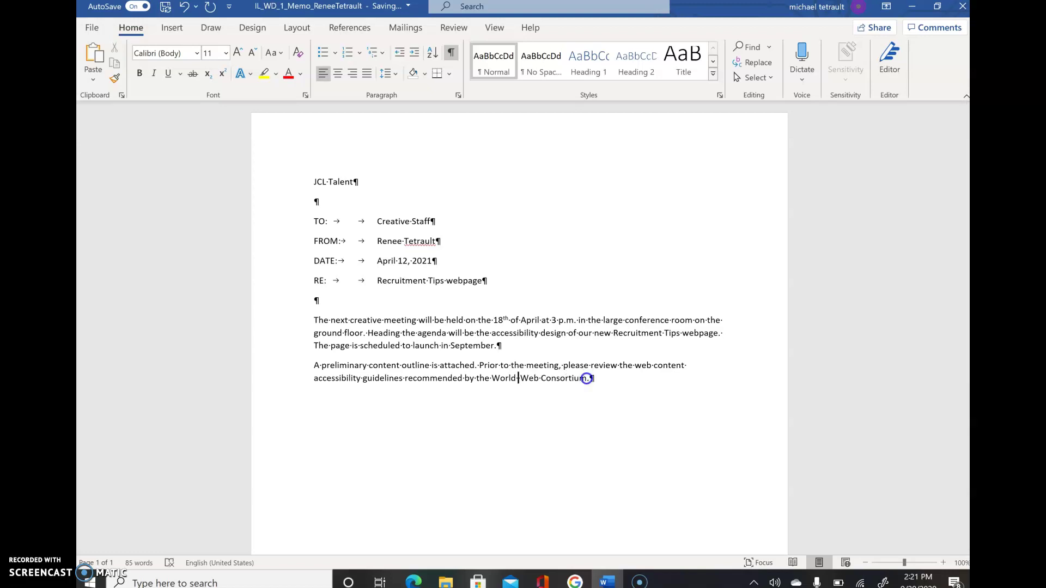
click(588, 380)
text(Wide)
key(BackSpace)
key(BackSpace)
key(BackSpace)
key(BackSpace)
key(Left)
key(Left)
key(Left)
key(Left)
key(Left)
key(Left)
key(Left)
key(Left)
key(Left)
key(Left)
key(Left)
text(WSide)
key(BackSpace)
key(BackSpace)
text(ide)
key(Right)
key(Right)
key(Right)
key(Right)
key(Right)
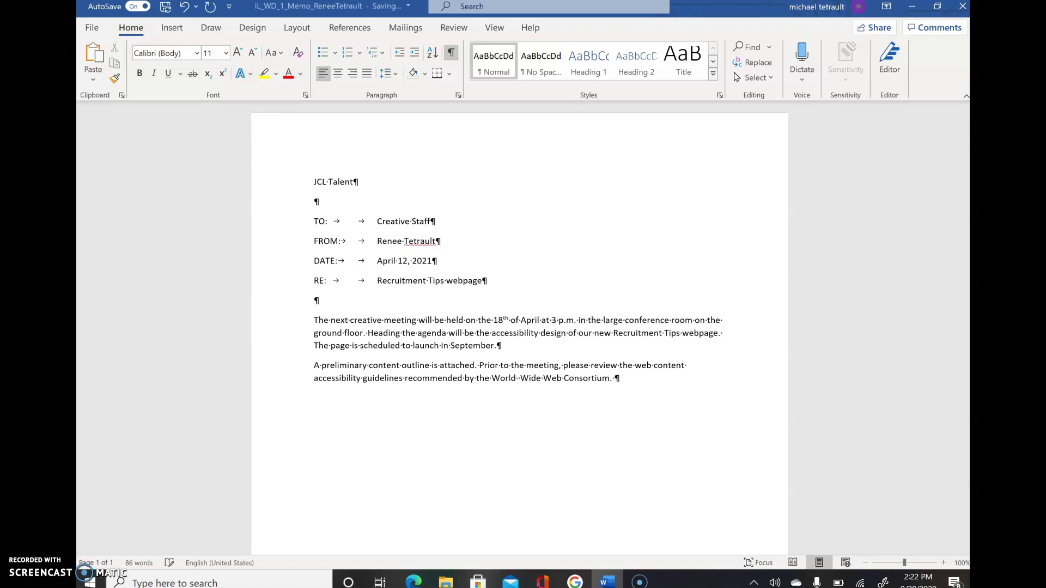
text(See)
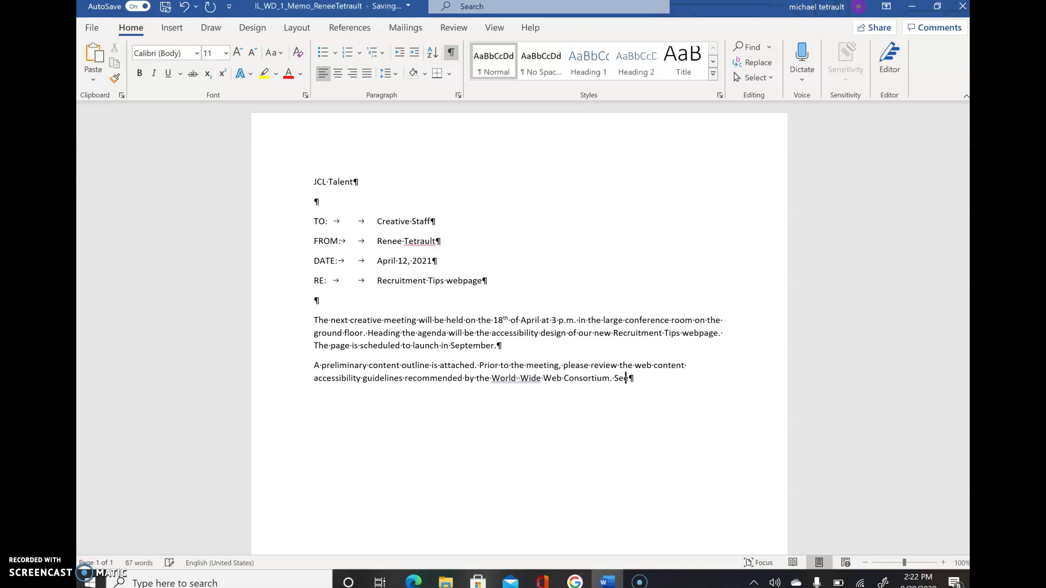
text( www.w3.org for mor in)
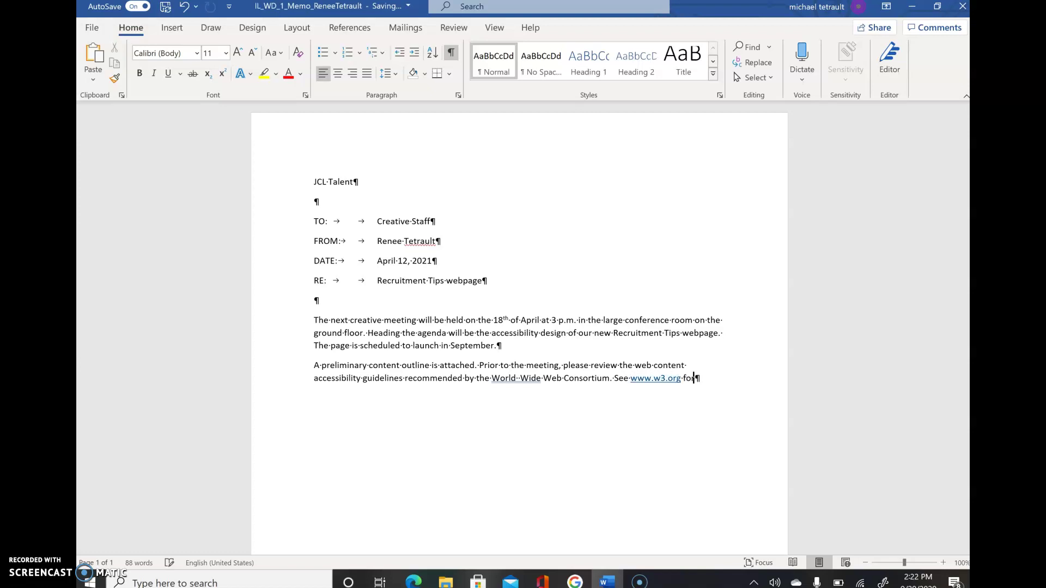
text(formation.)
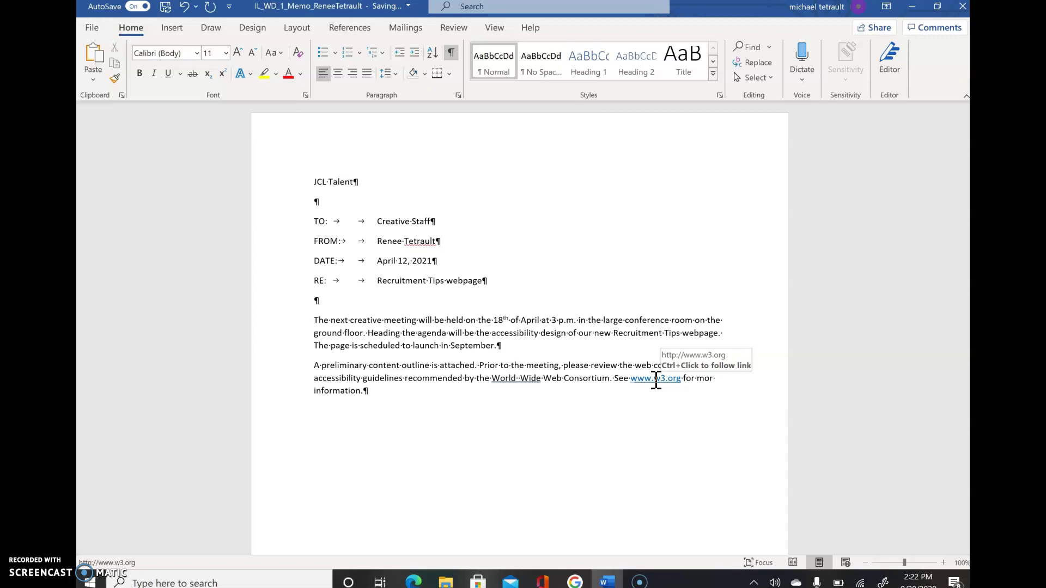
right_click(640, 378)
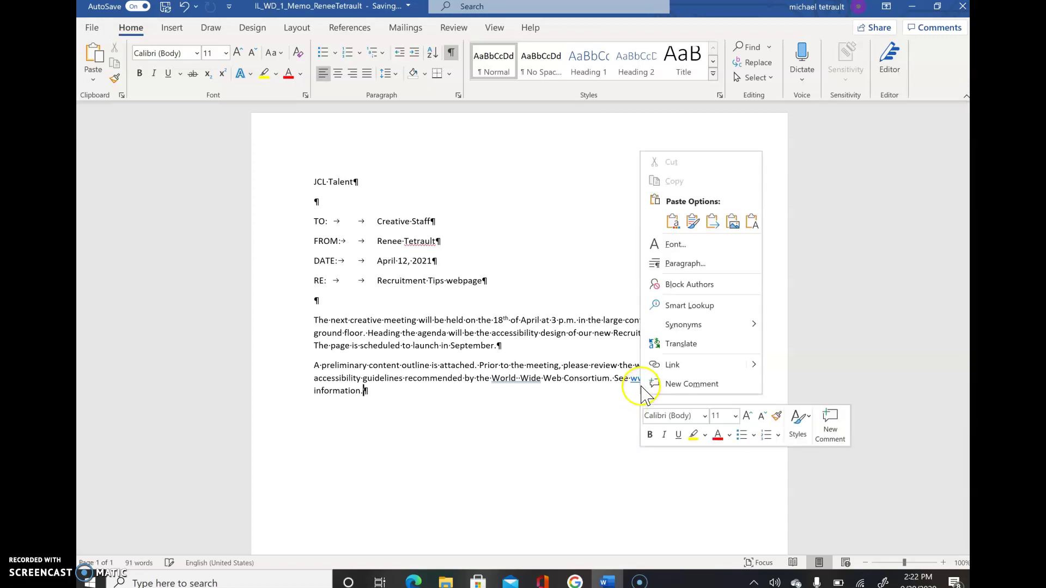
click(640, 379)
right_click(638, 379)
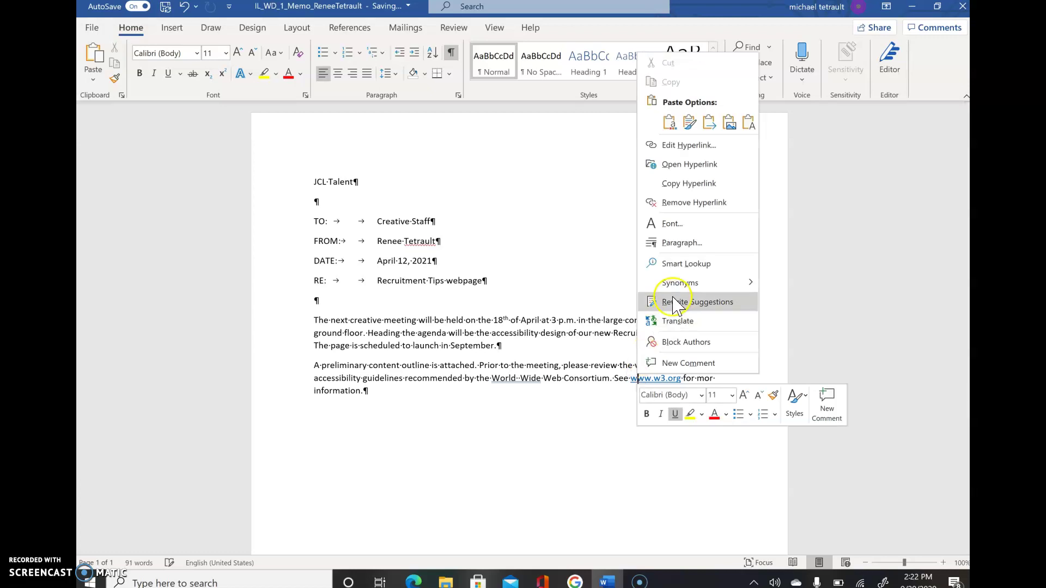
click(693, 204)
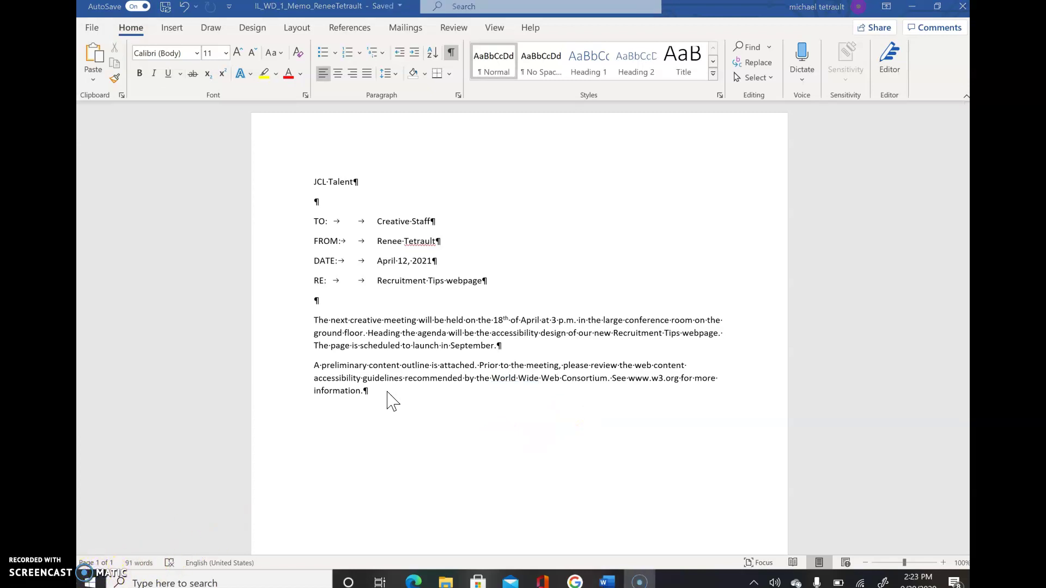
click(165, 7)
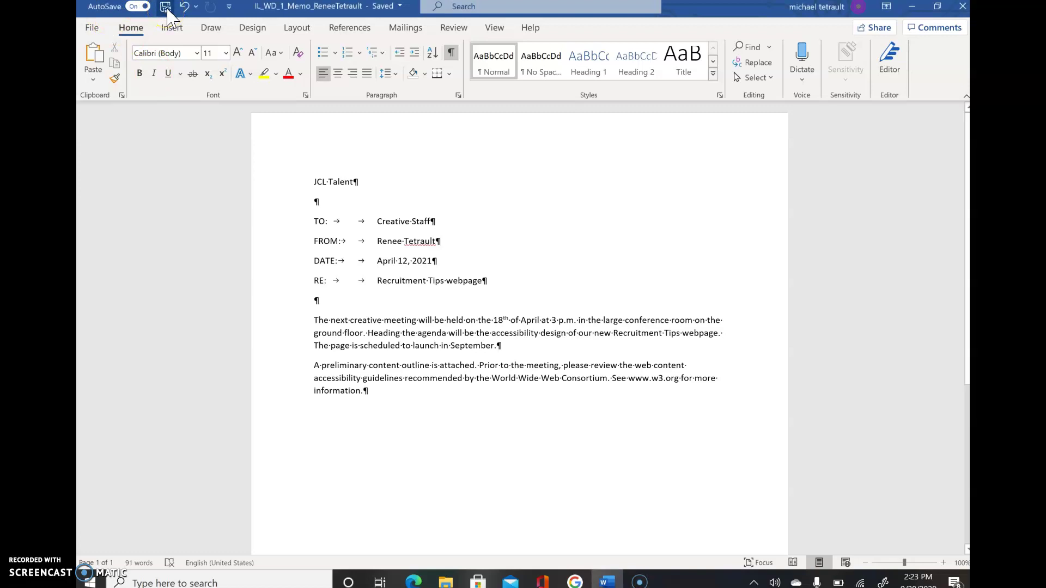
click(167, 8)
- Select the JCL Talent title line and enlarge its font to 22 pt
click(291, 184)
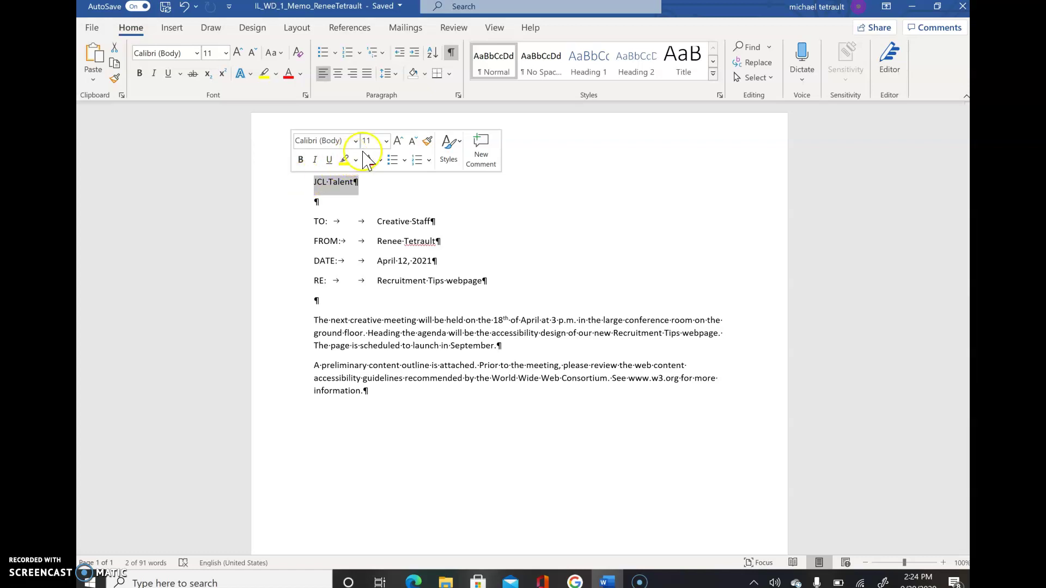
click(399, 142)
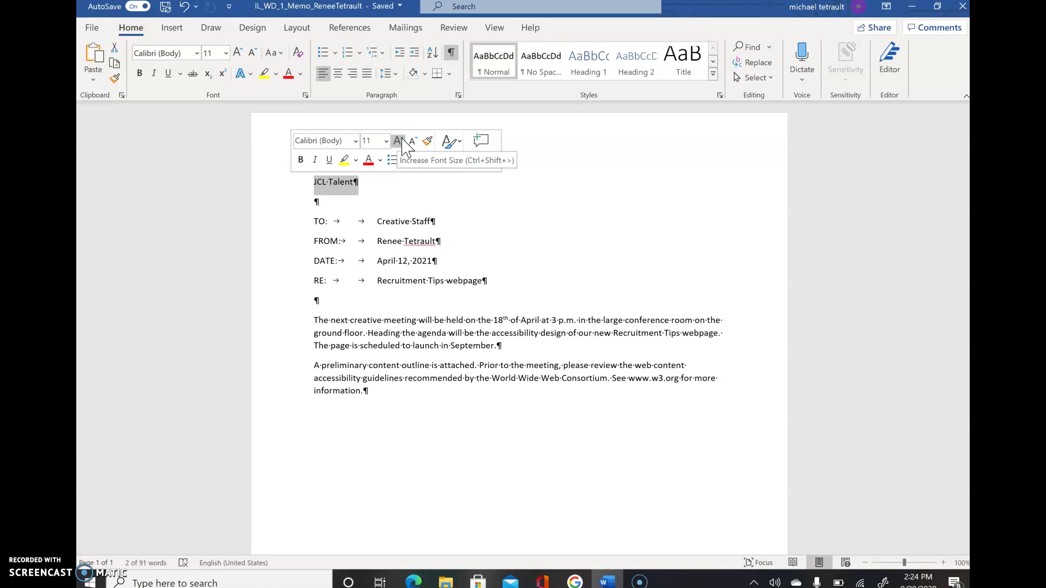
click(413, 143)
click(399, 142)
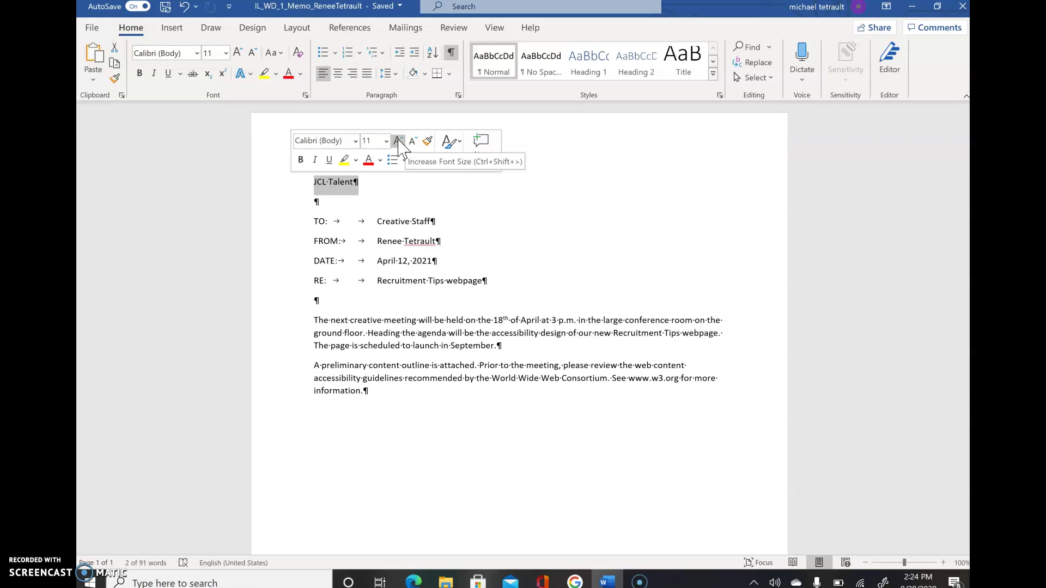
click(382, 142)
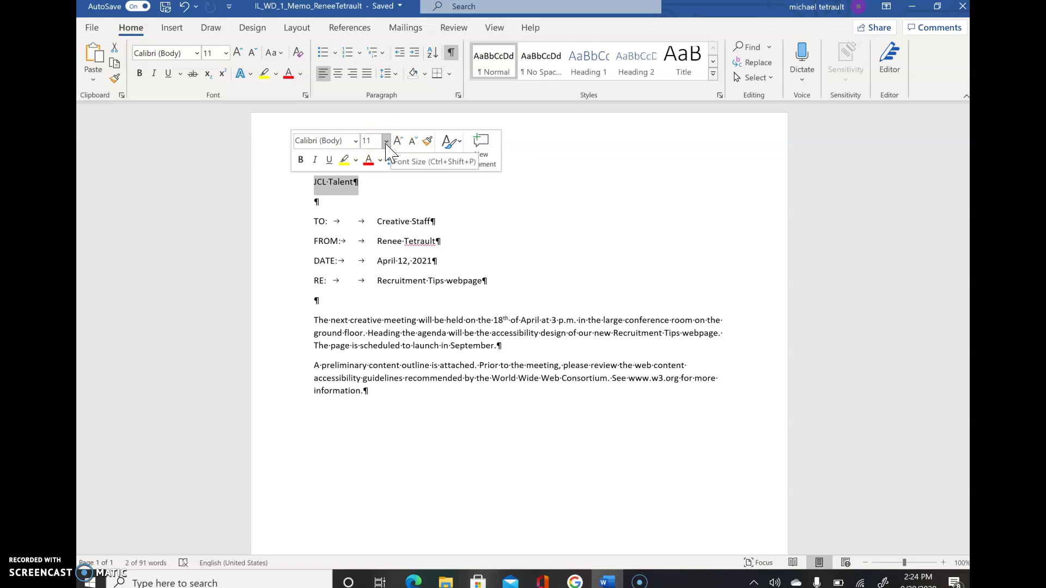
click(396, 143)
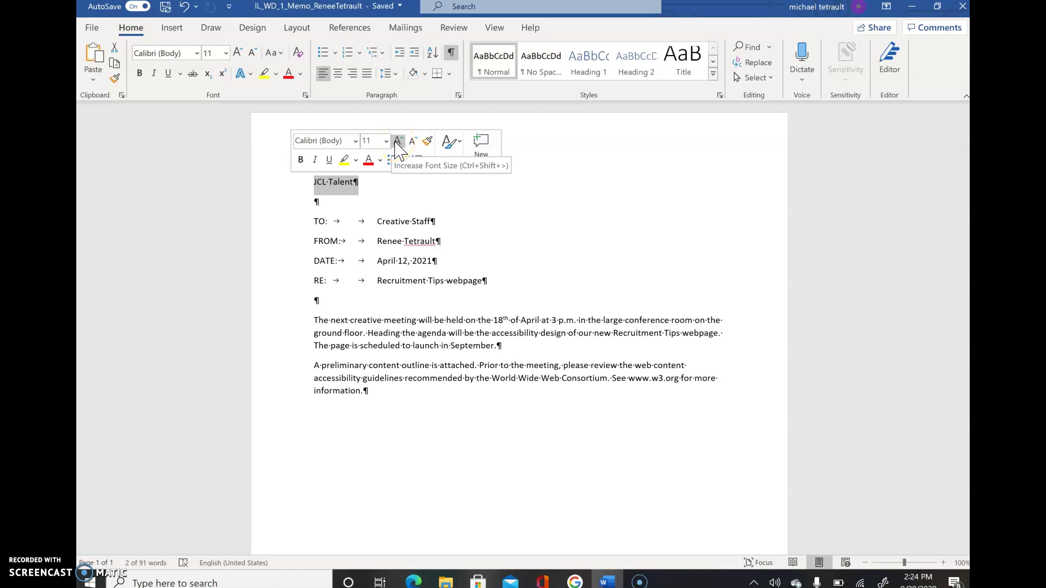
click(396, 143)
click(396, 142)
click(396, 142)
click(396, 142)
click(397, 143)
click(396, 143)
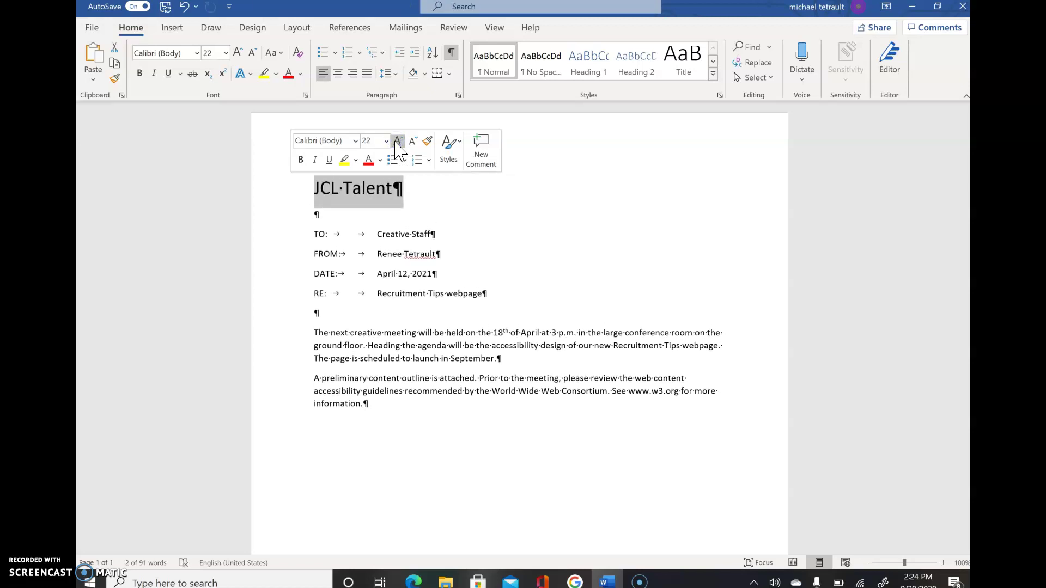
- Make the title bold, italic and underlined
click(301, 160)
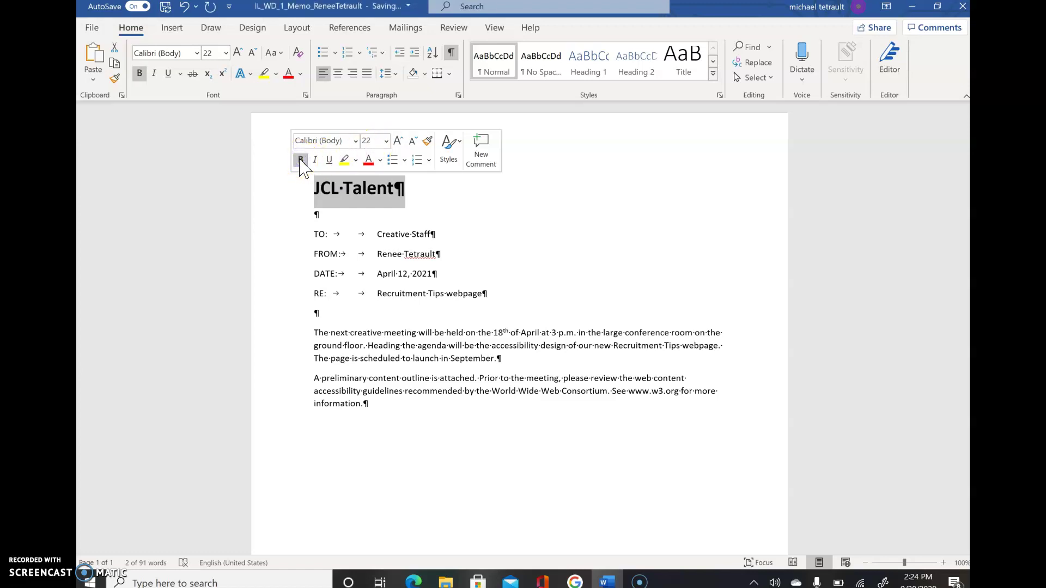
click(316, 164)
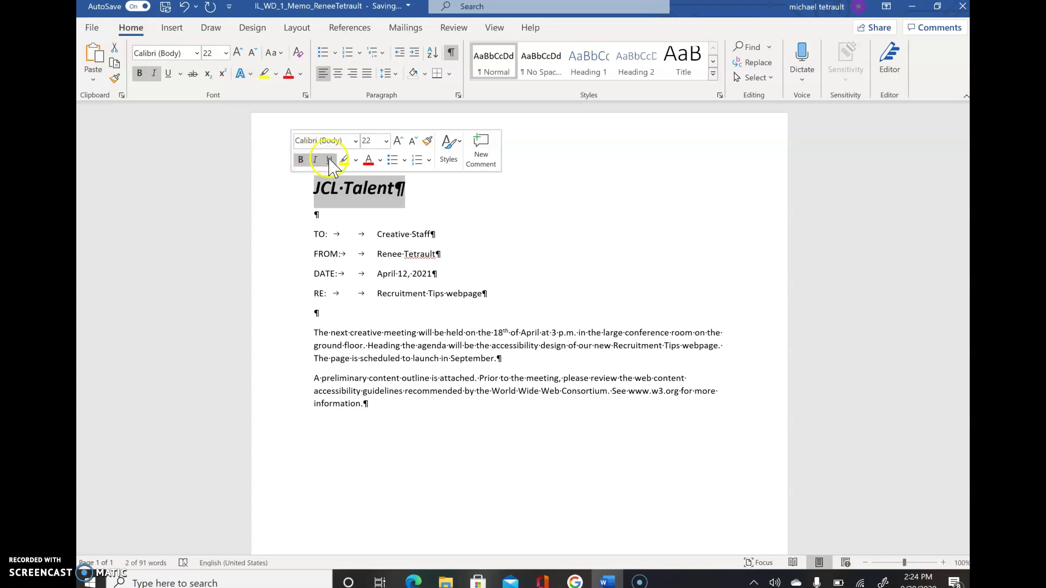
click(329, 162)
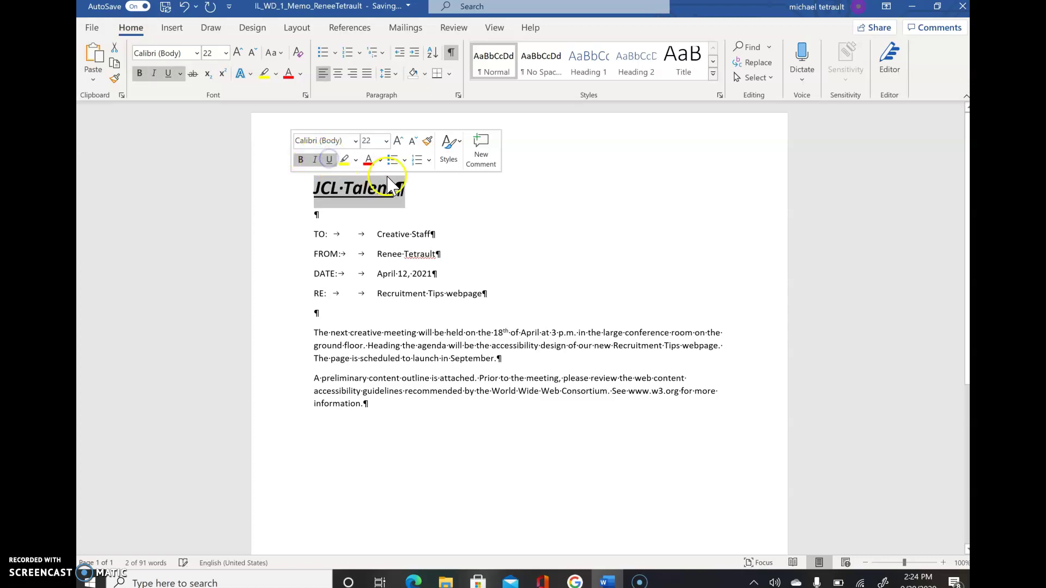
click(330, 160)
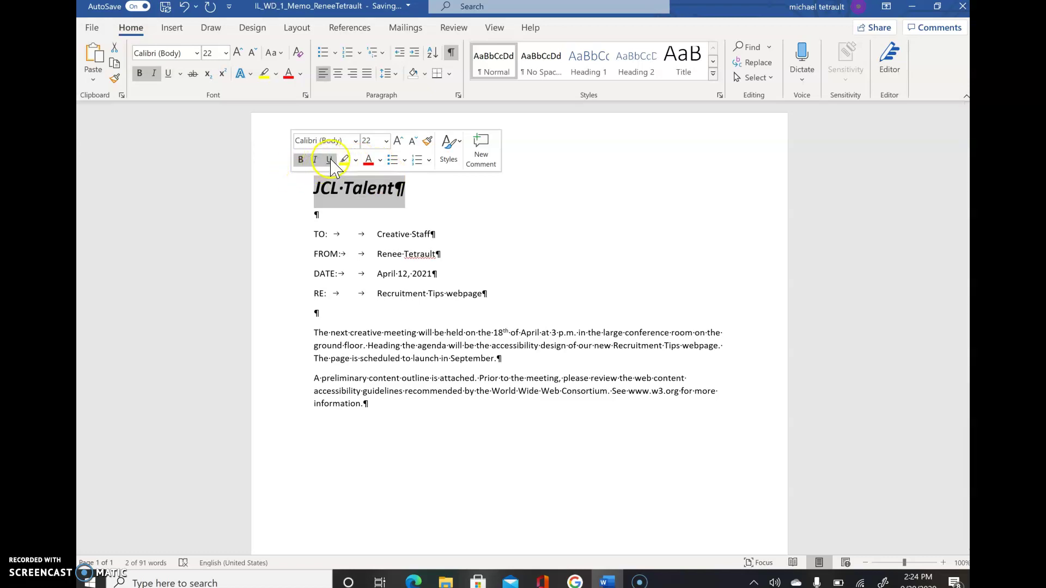
click(333, 160)
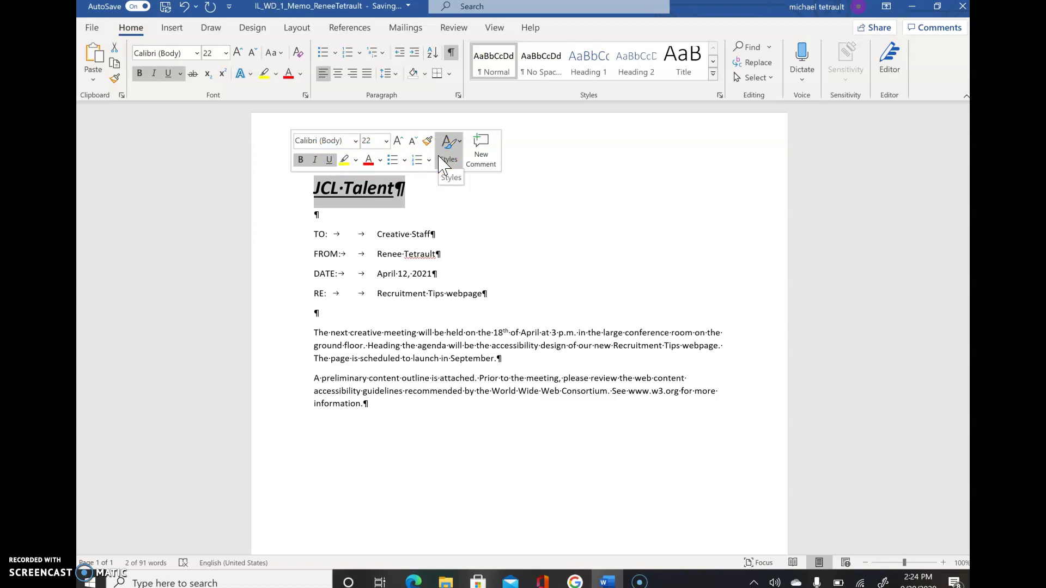
click(353, 196)
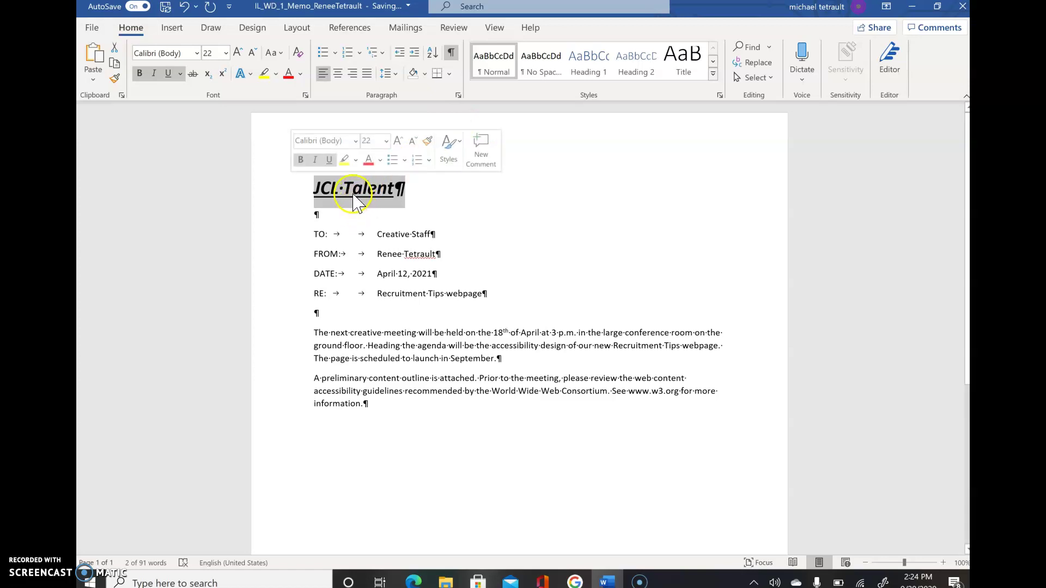
- Center-align the JCL Talent title and apply UPPERCASE case to it
click(338, 74)
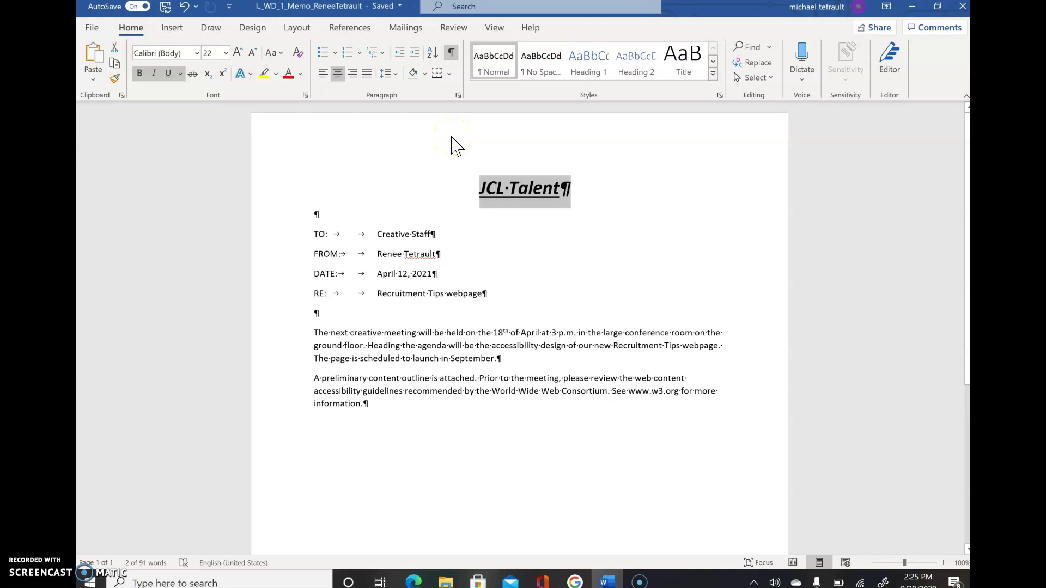
key(ctrl+z)
key(ctrl+y)
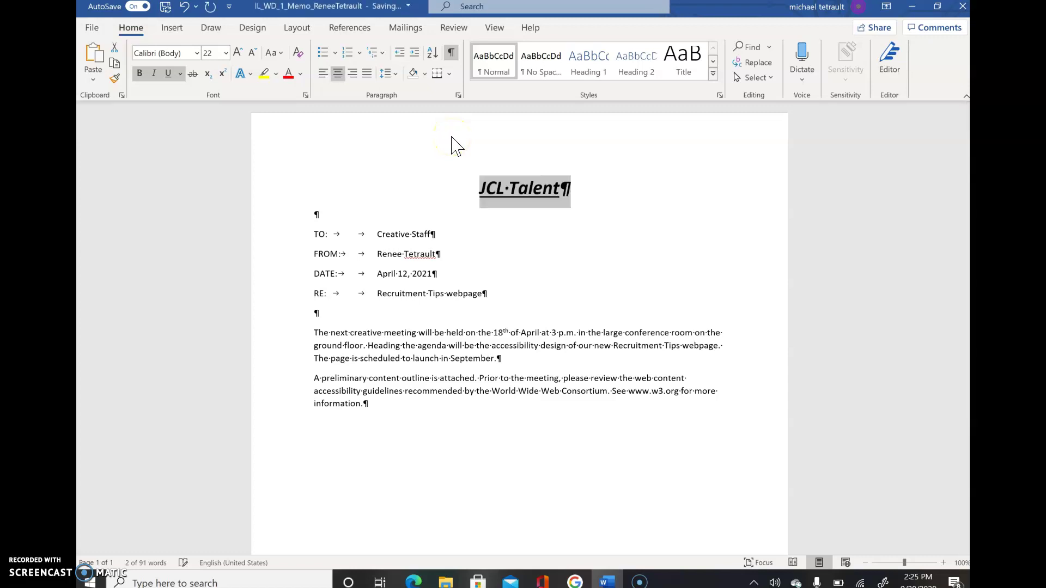
key(ctrl+r)
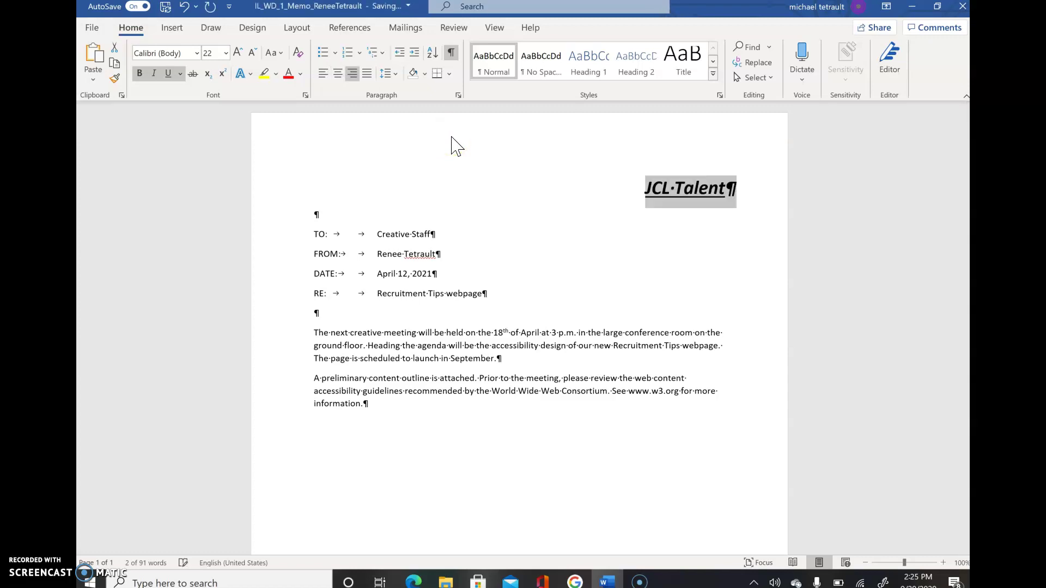
key(ctrl+e)
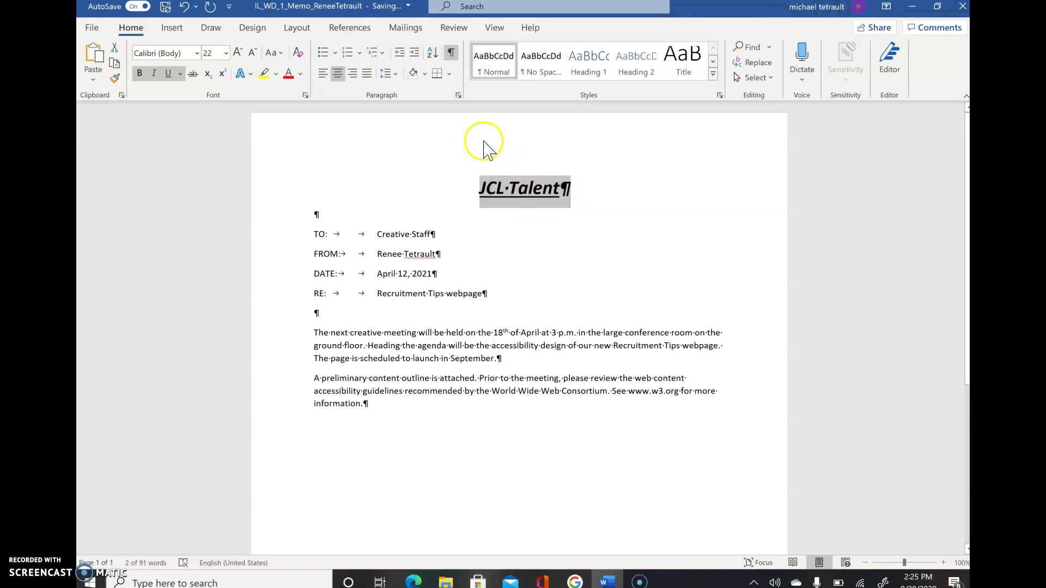
click(272, 54)
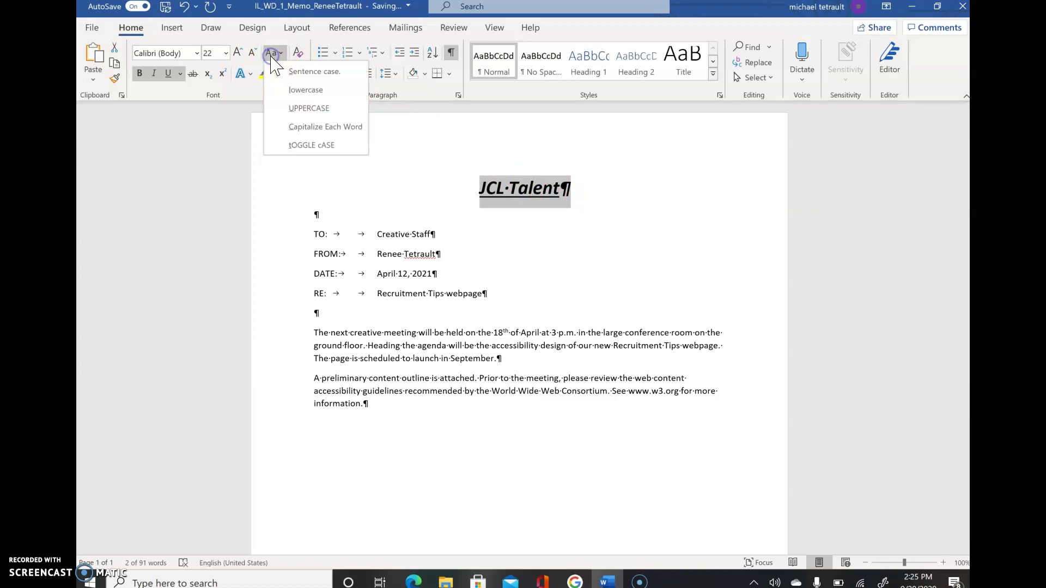
click(293, 106)
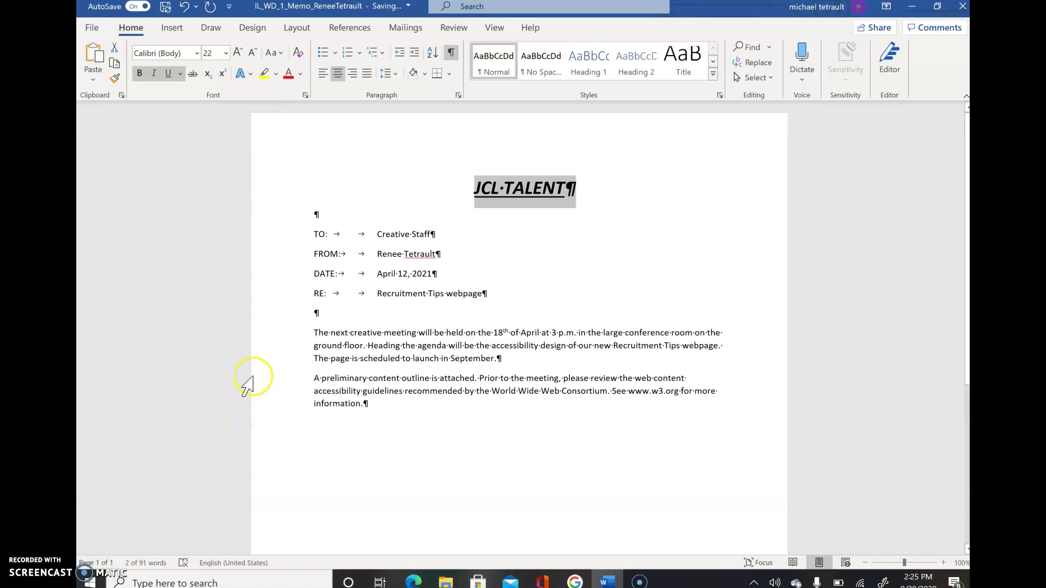
- Apply a Bottom Border to the empty paragraph below the RE: line
click(316, 313)
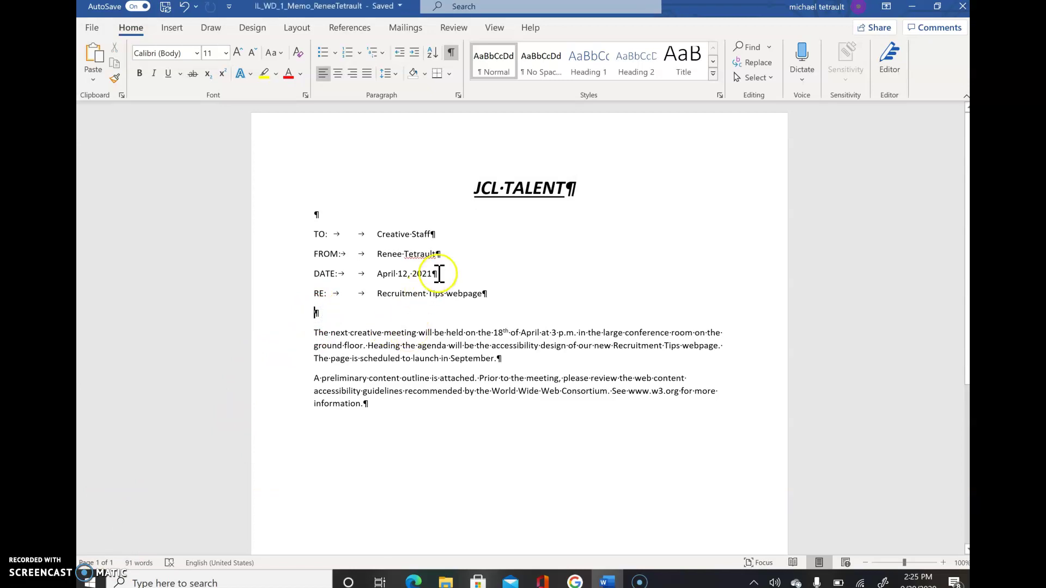
click(349, 295)
click(449, 75)
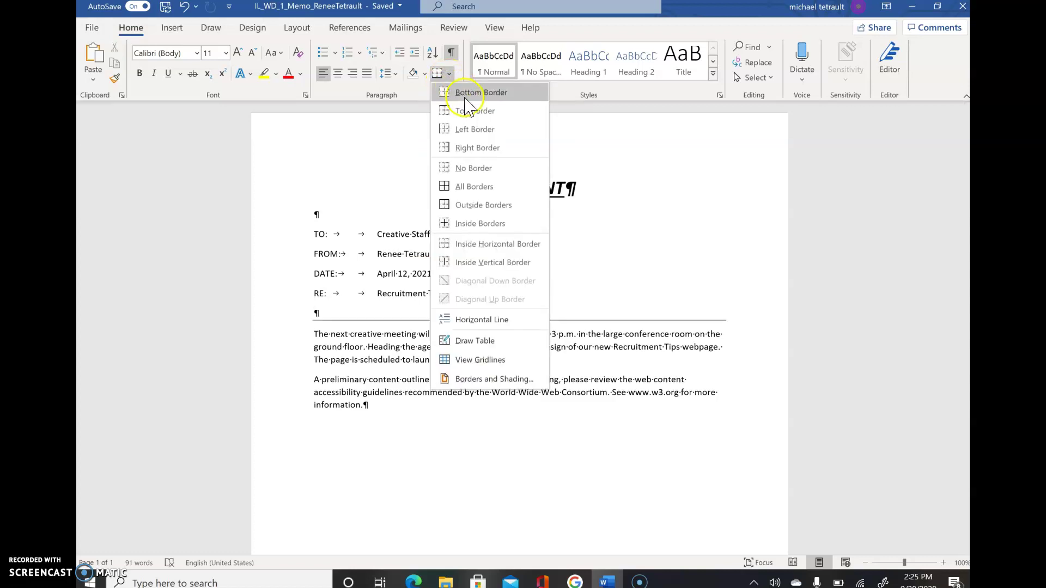
click(467, 93)
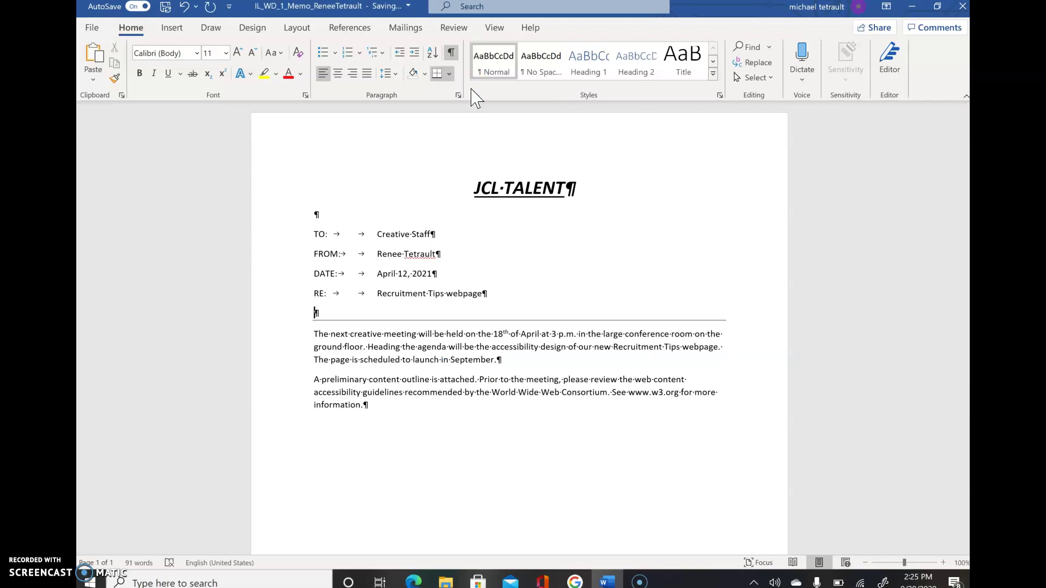
- Show the memo's print preview and zoom it in to 120%
click(91, 28)
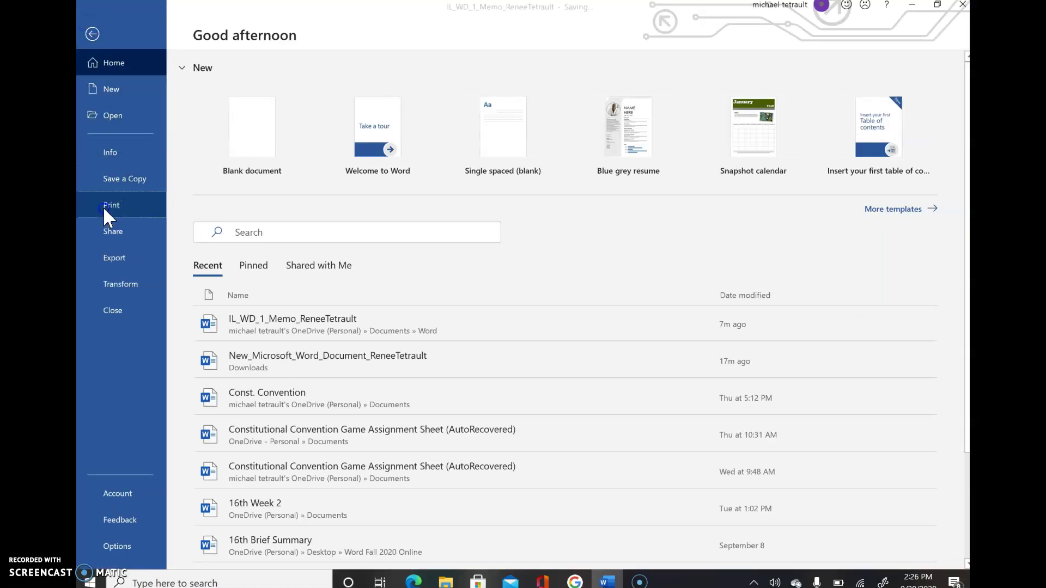
click(105, 207)
click(685, 374)
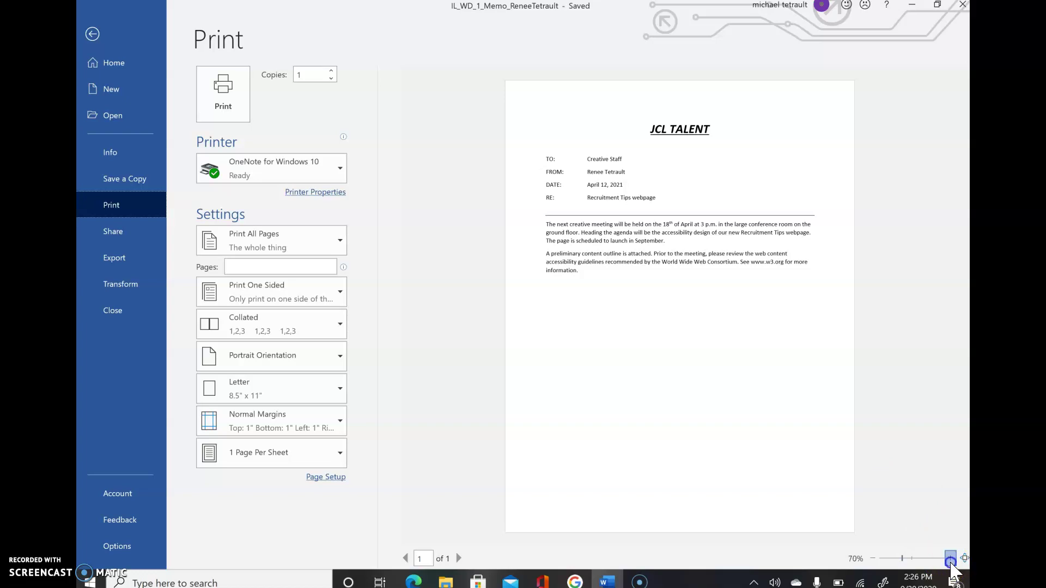
click(950, 558)
click(950, 558)
click(949, 558)
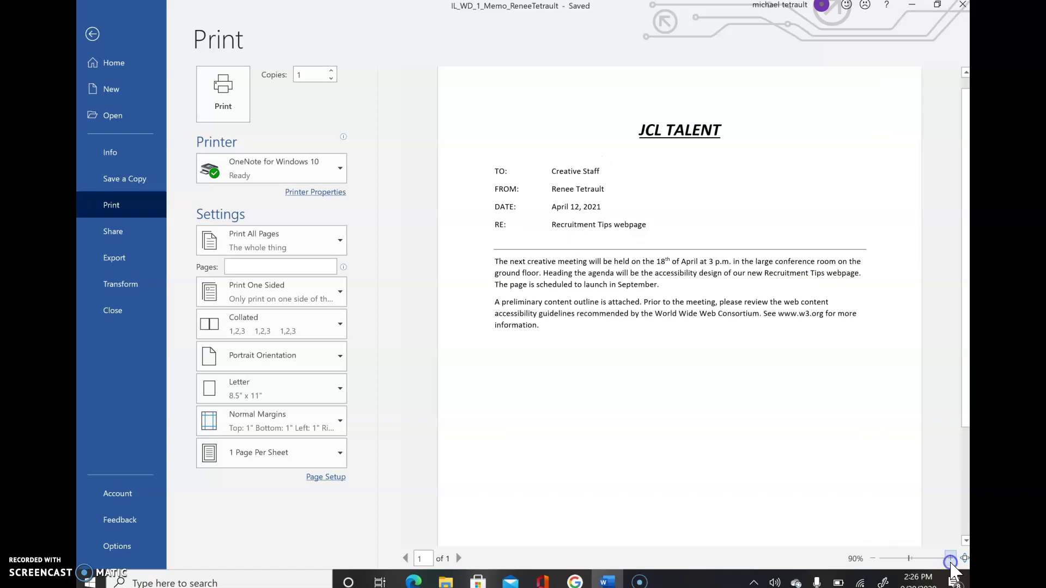
click(949, 558)
click(950, 558)
click(950, 558)
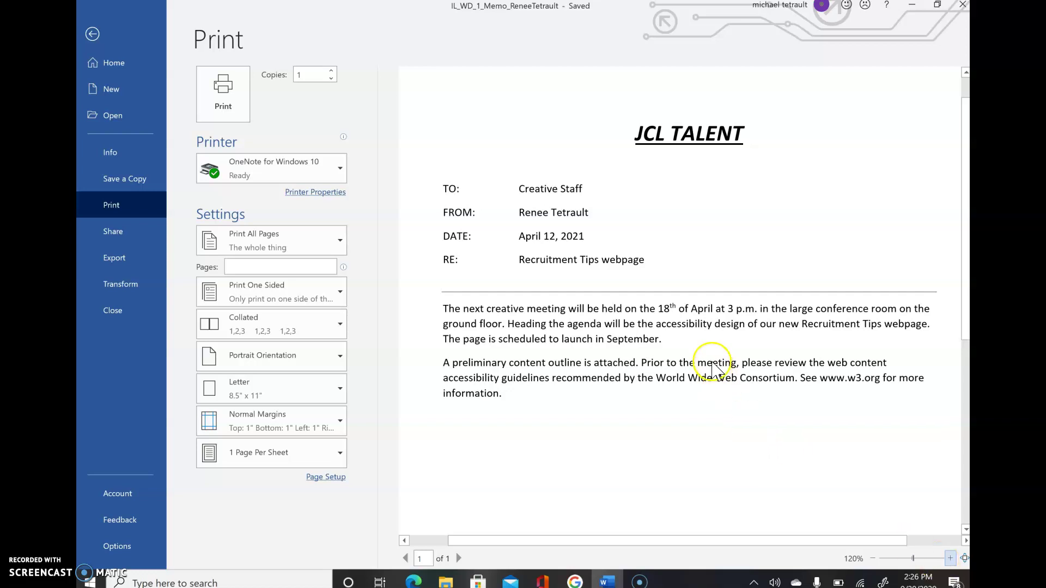
- Leave the Print view and close the JCL TALENT memo document
click(88, 35)
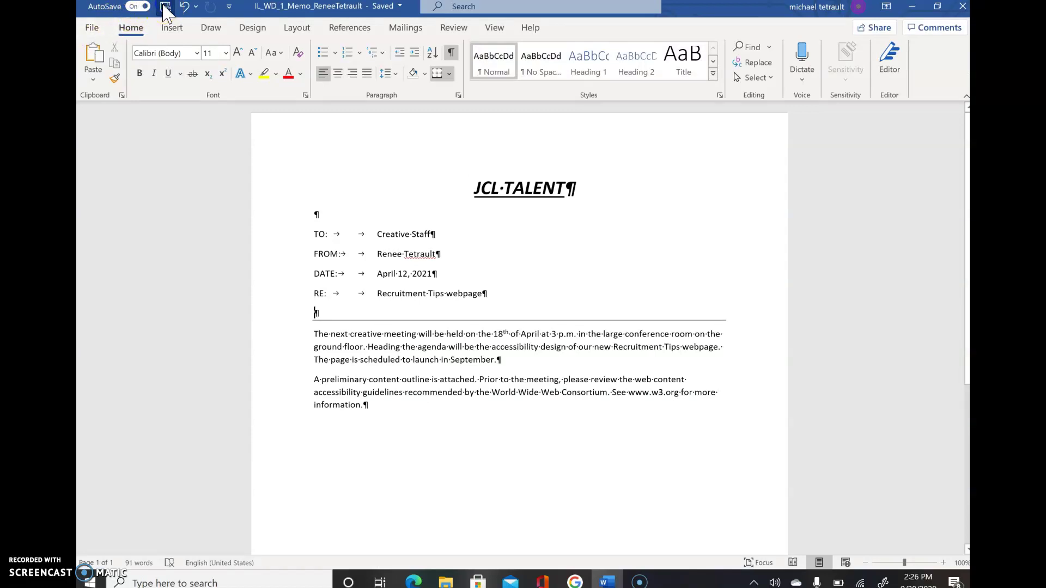
click(91, 28)
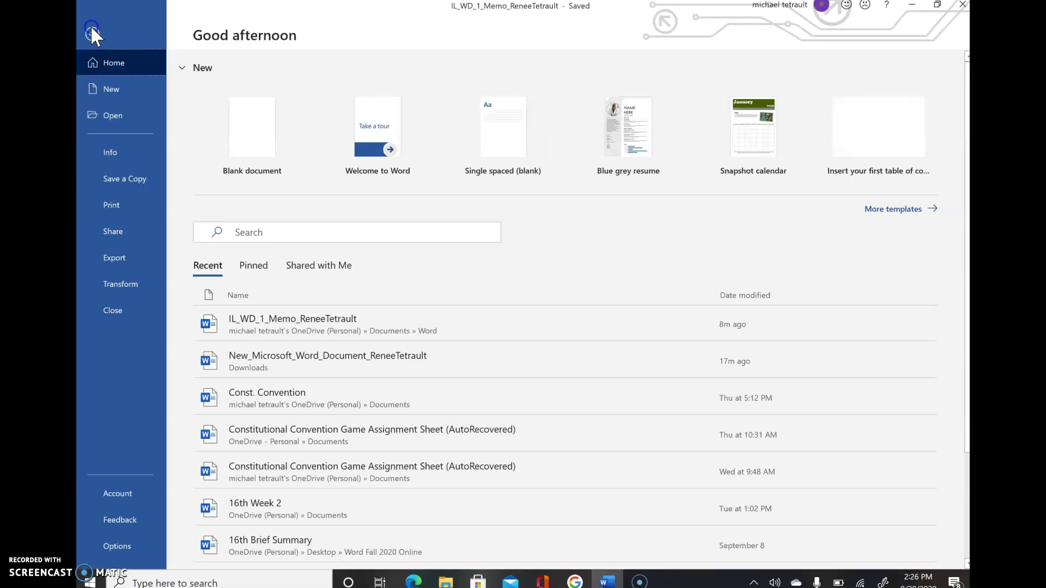
click(122, 308)
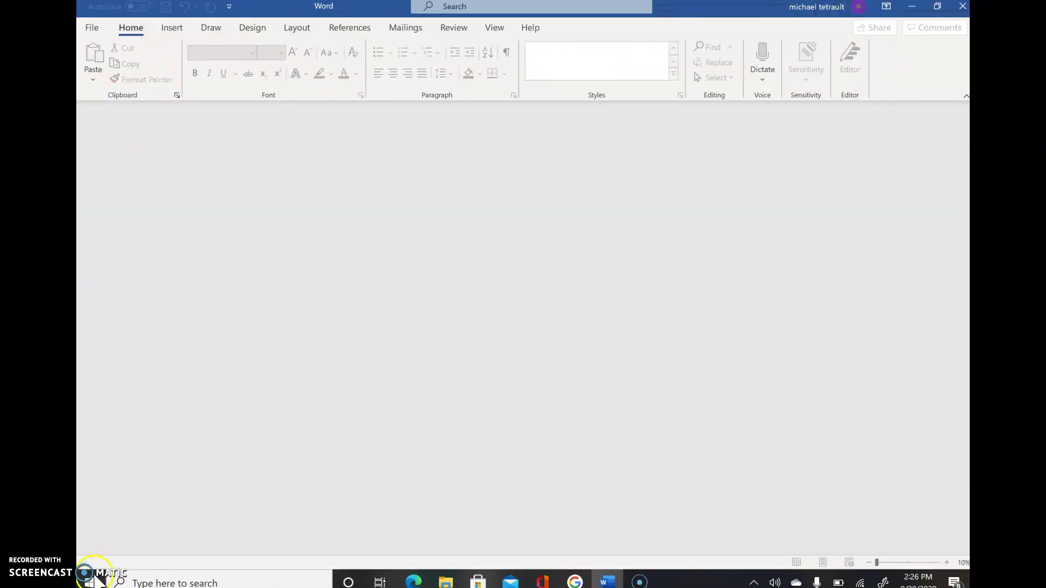